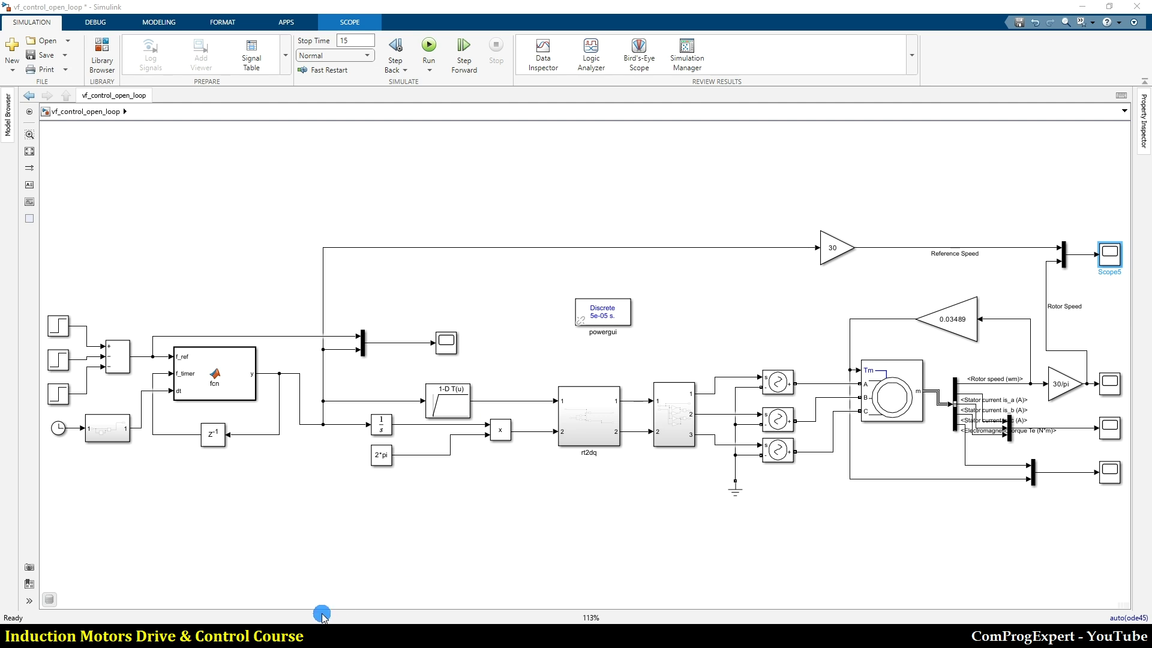
Switch to Ansys Electronics Desktop and open the Dynamic-FM-Simplorer design of the IM-Dynamic-FEA project
{"action": "left_click", "coordinate": [324, 635]}
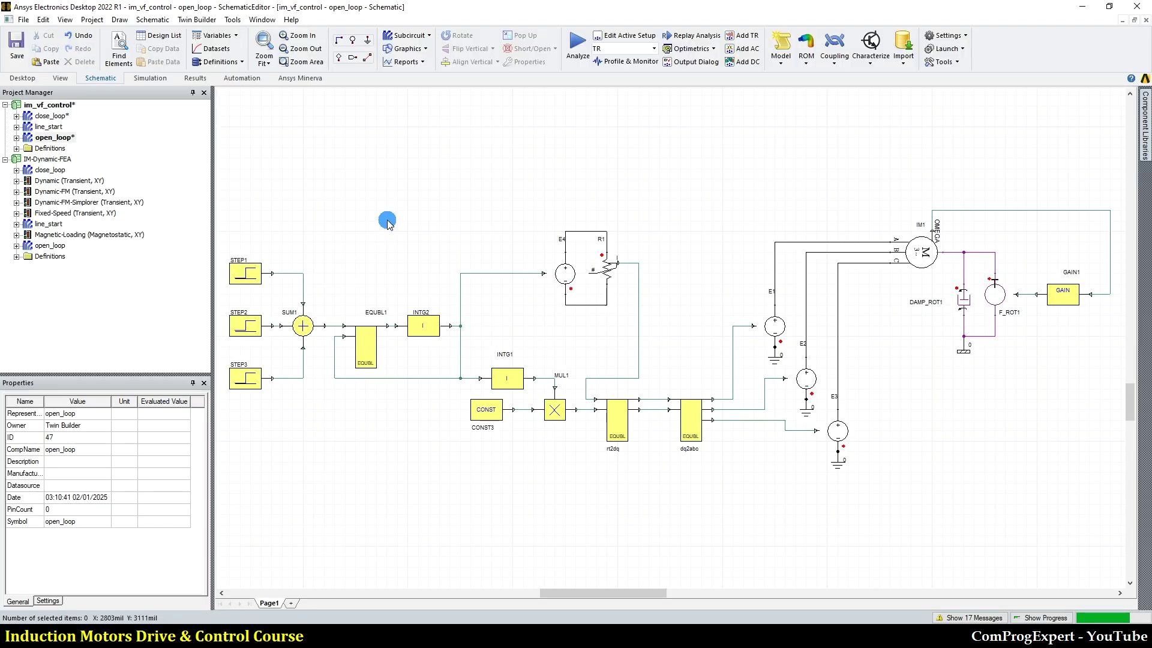
{"action": "double_click", "coordinate": [78, 203]}
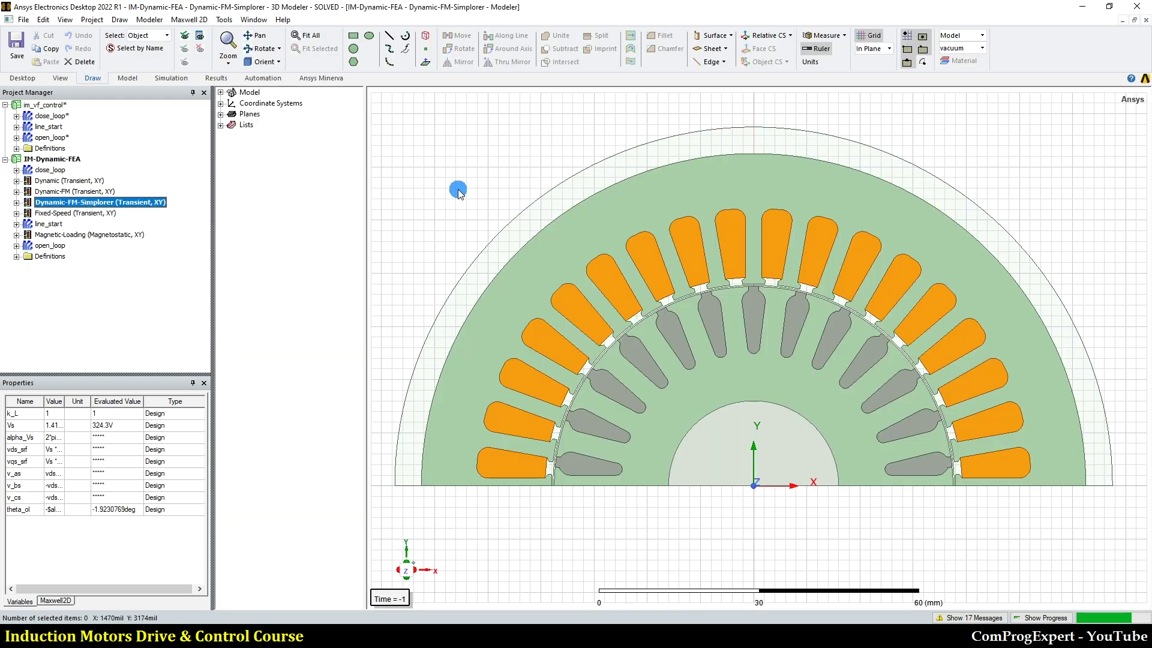
Switch to the vf_control_open_loop model in Simulink and examine the asynchronous machine block with its three voltage sources and outputs
{"action": "left_click", "coordinate": [279, 636]}
{"action": "left_click", "coordinate": [276, 576]}
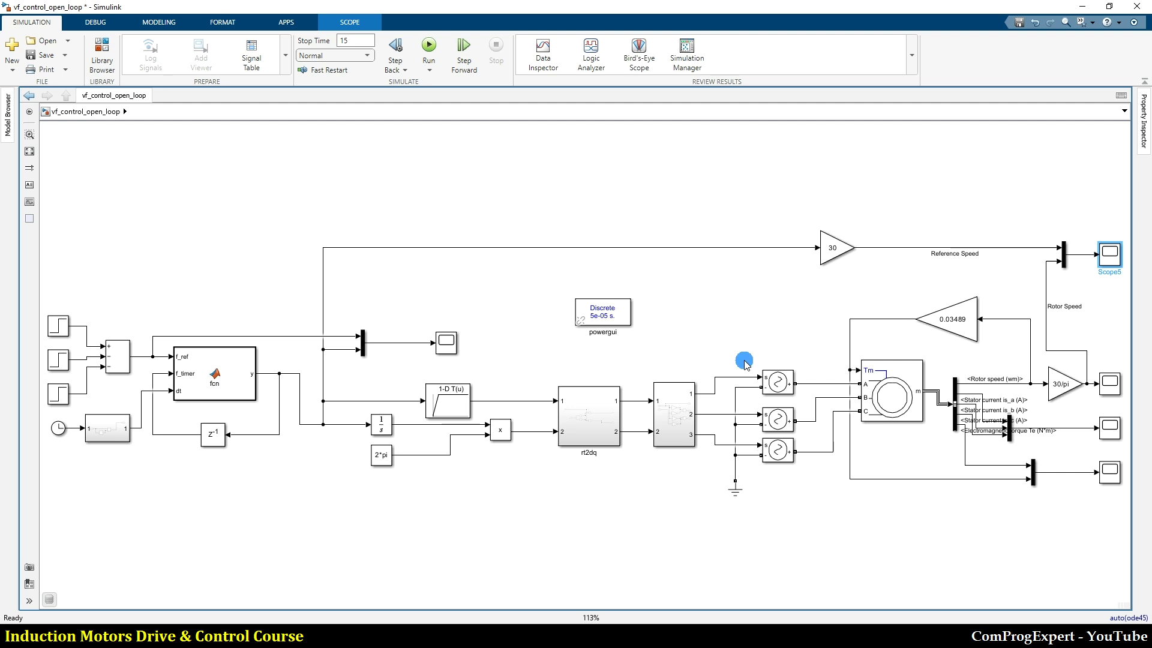
{"action": "scroll", "coordinate": [850, 430], "scroll_direction": "up", "scroll_amount": 3}
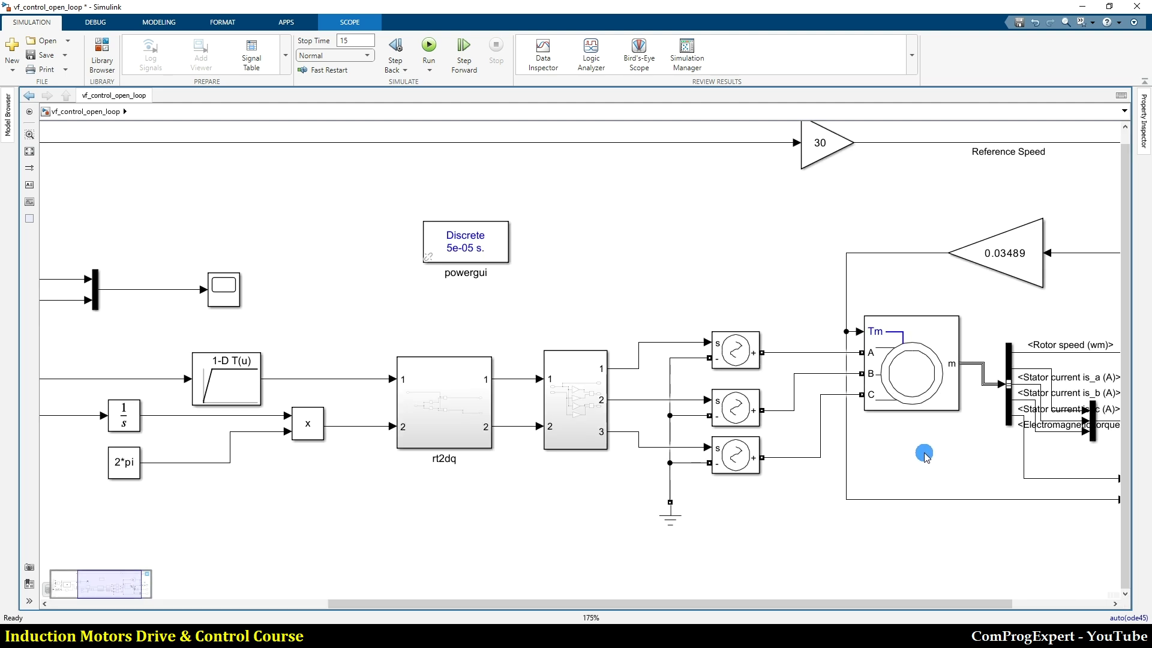
{"action": "scroll", "coordinate": [924, 450], "scroll_direction": "up", "scroll_amount": 1}
{"action": "left_click_drag", "start_coordinate": [828, 438], "coordinate": [501, 351]}
{"action": "scroll", "coordinate": [493, 320], "scroll_direction": "up", "scroll_amount": 2}
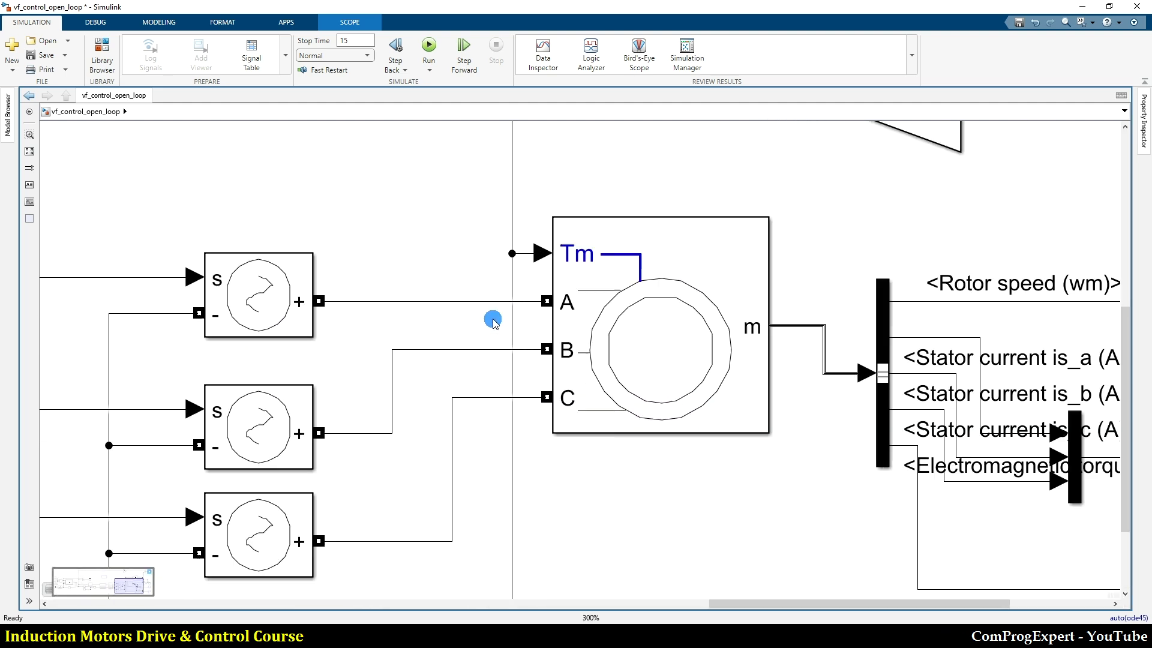
{"action": "scroll", "coordinate": [645, 347], "scroll_direction": "down", "scroll_amount": 1}
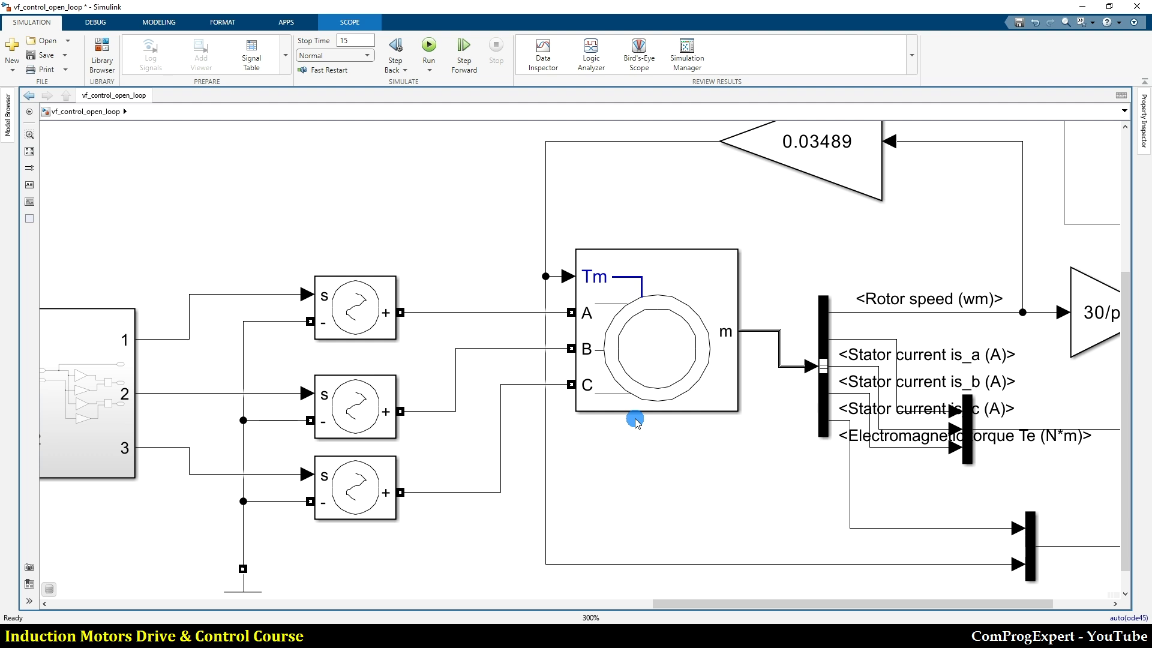
{"action": "scroll", "coordinate": [636, 422], "scroll_direction": "down", "scroll_amount": 3}
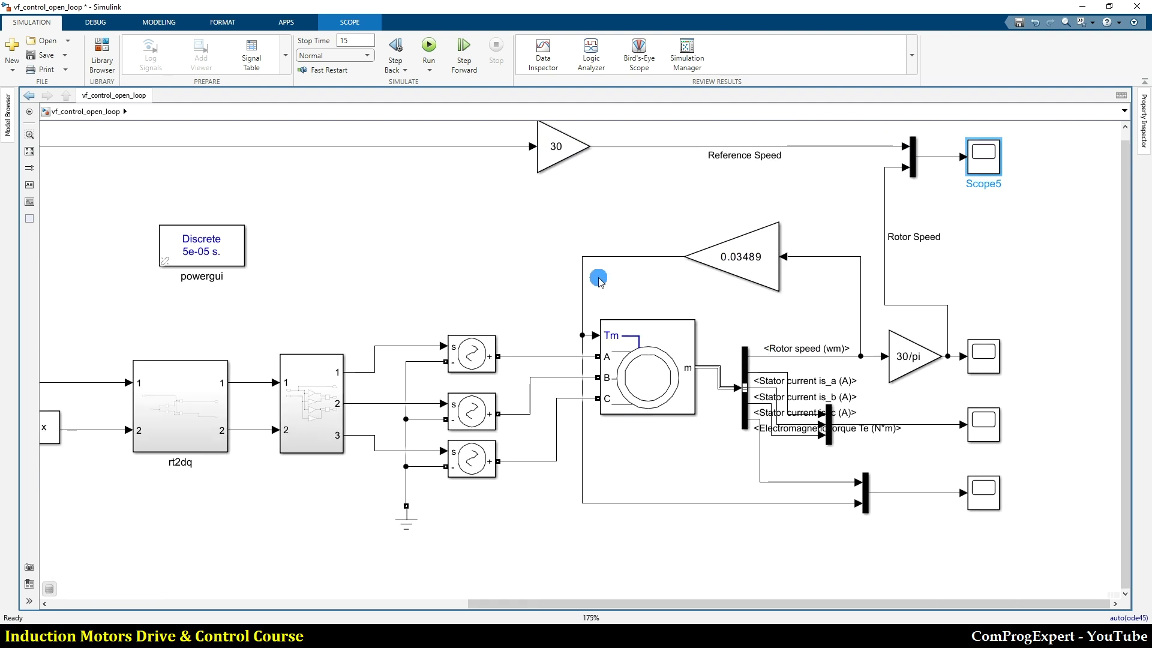
{"action": "left_click", "coordinate": [630, 400]}
{"action": "scroll", "coordinate": [633, 433], "scroll_direction": "down", "scroll_amount": 2}
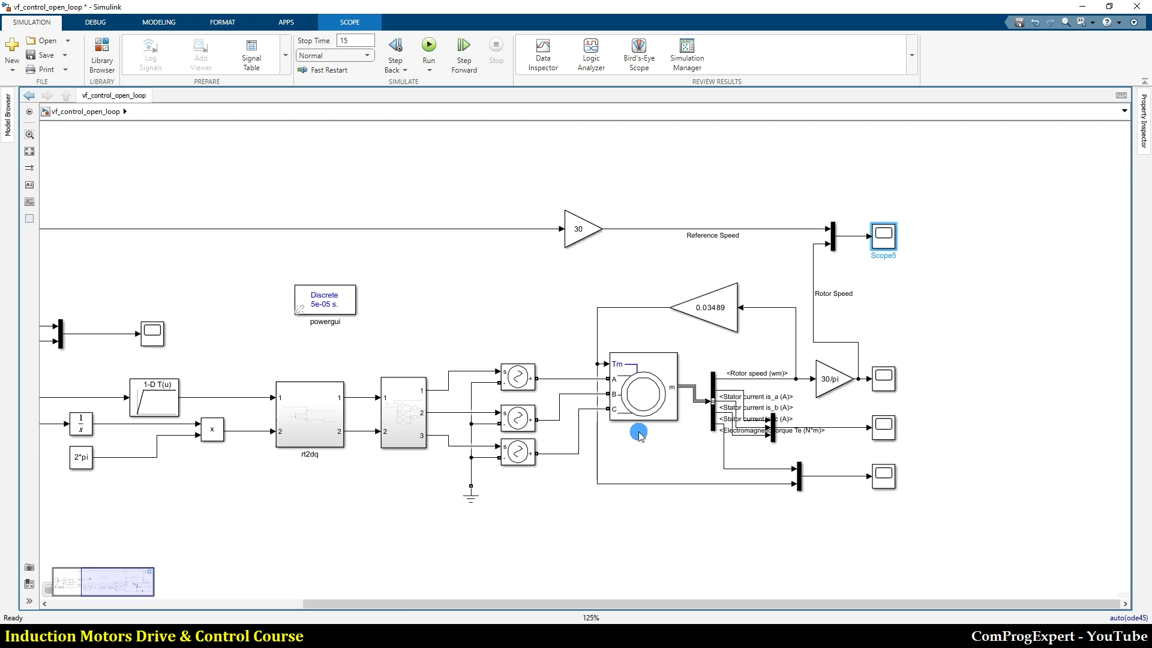
Look over the complete open-loop V/f model from the step inputs to the asynchronous machine
{"action": "left_click", "coordinate": [29, 151]}
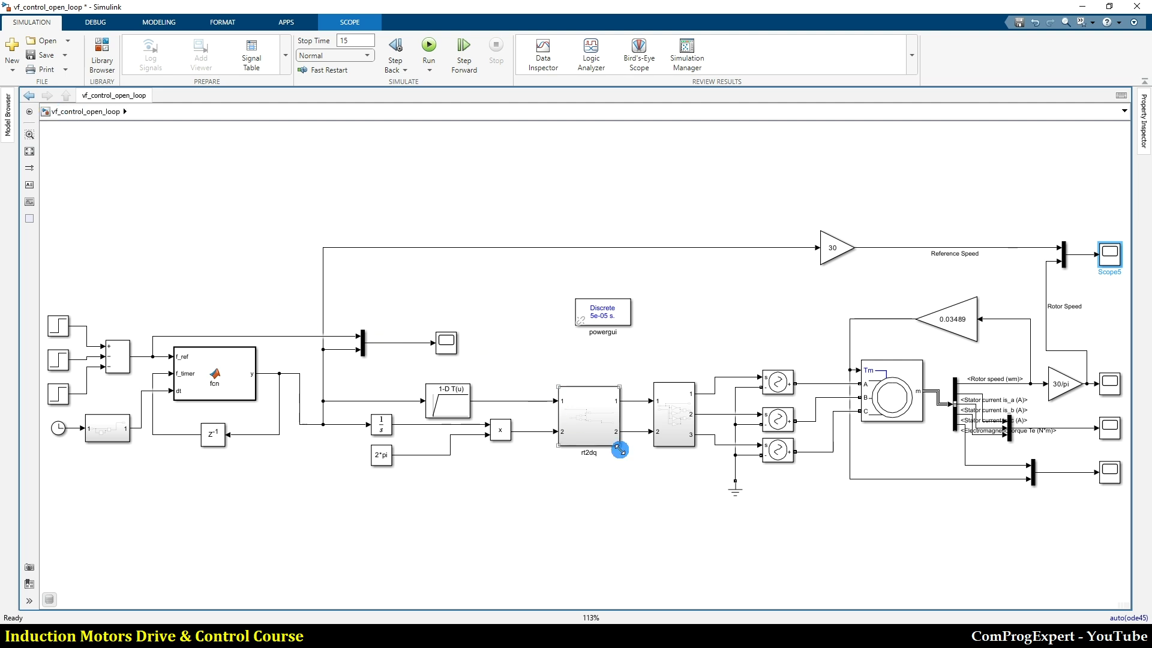
{"action": "left_click", "coordinate": [588, 328]}
{"action": "left_click", "coordinate": [891, 405]}
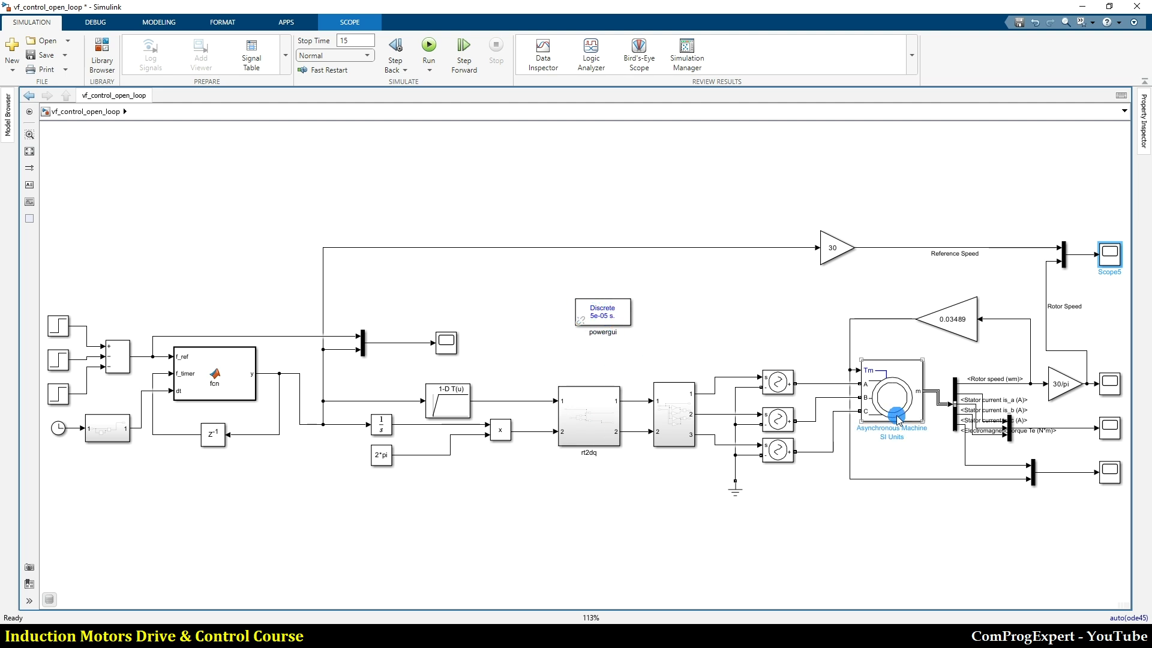
{"action": "left_click", "coordinate": [887, 521]}
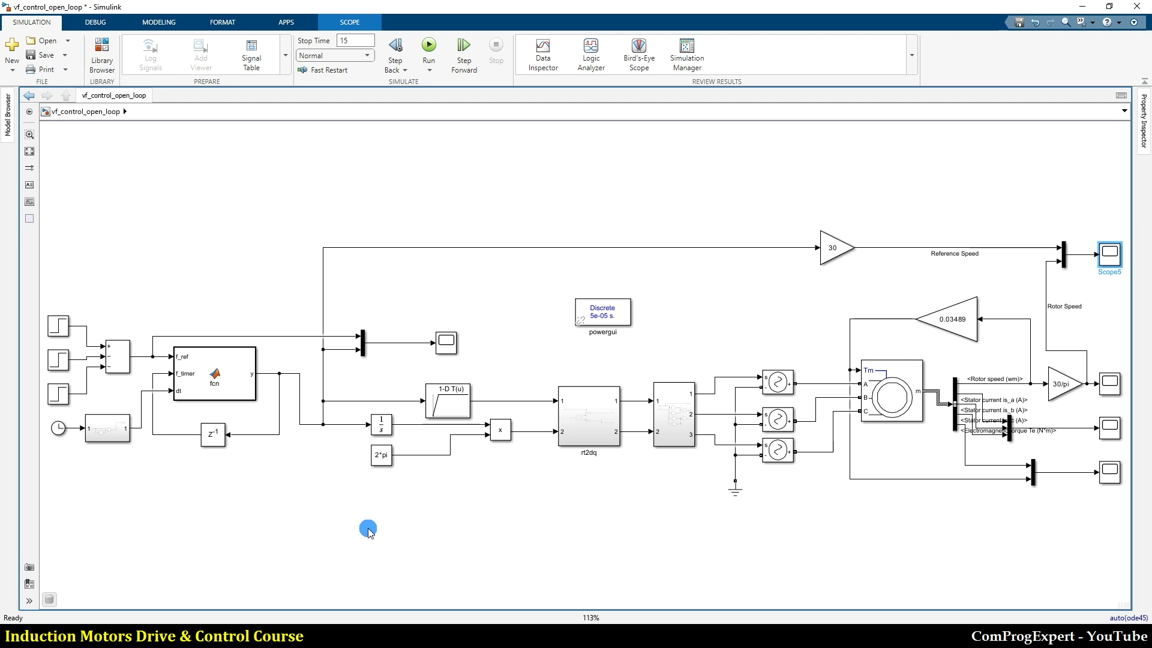
Switch to the vf_control_close_loop model in Simulink to view it
{"action": "mouse_move", "coordinate": [277, 622]}
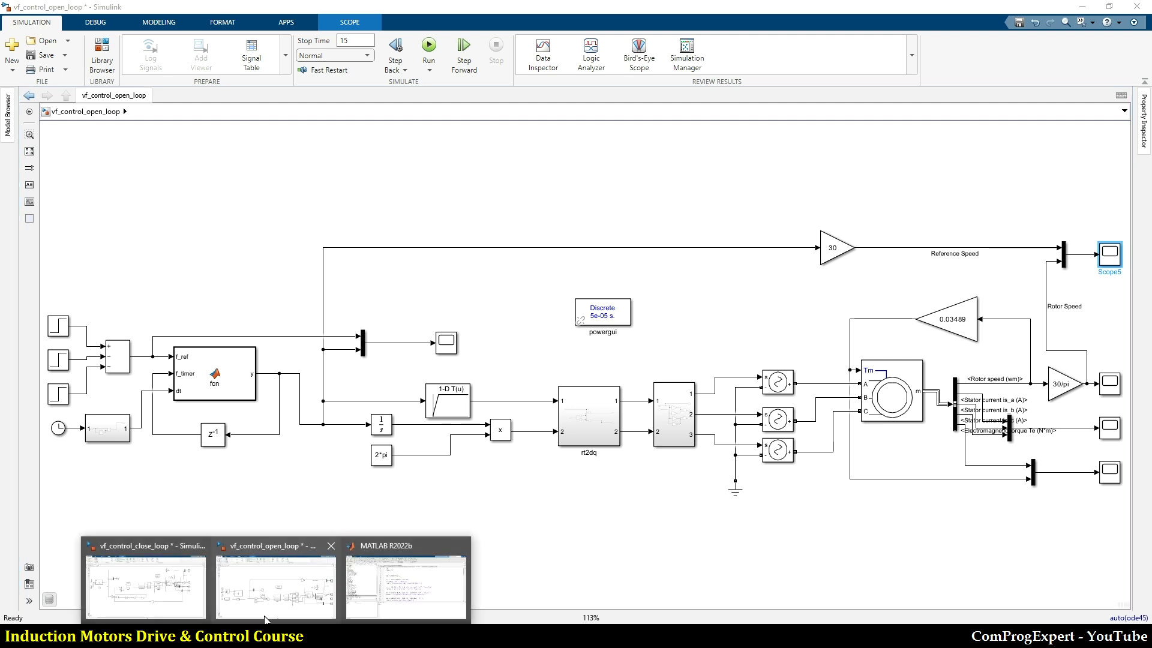
{"action": "left_click", "coordinate": [174, 574]}
{"action": "left_click", "coordinate": [382, 422]}
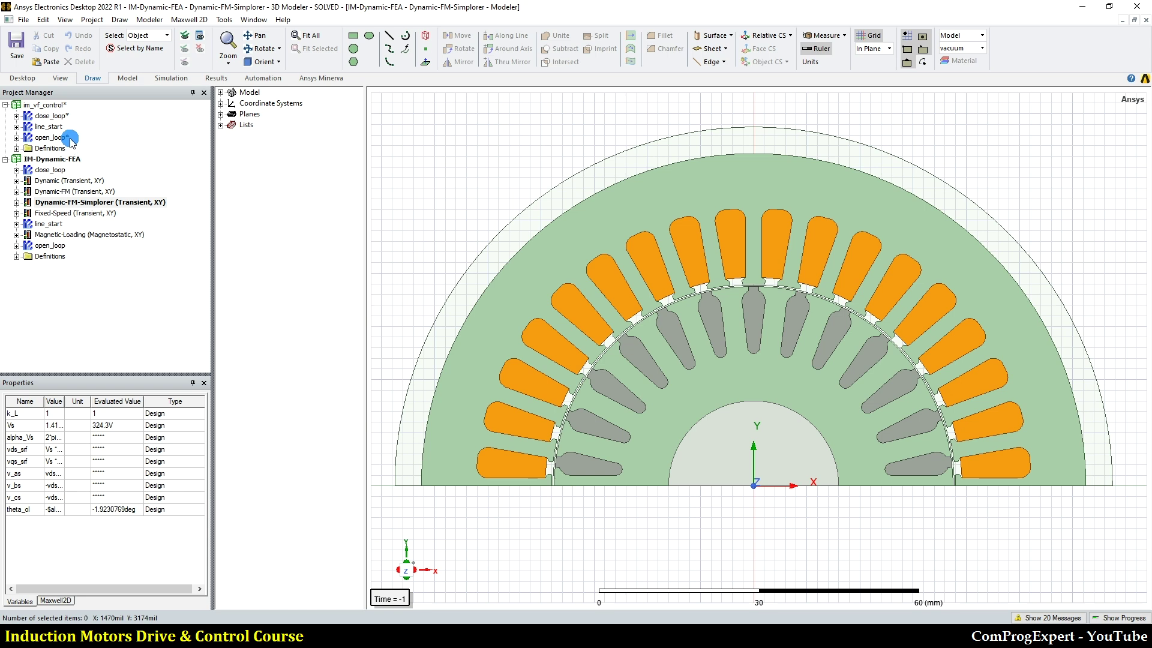
View the line_start and close_loop schematics of the im_vf_control project in Ansys Electronics Desktop
{"action": "double_click", "coordinate": [51, 126]}
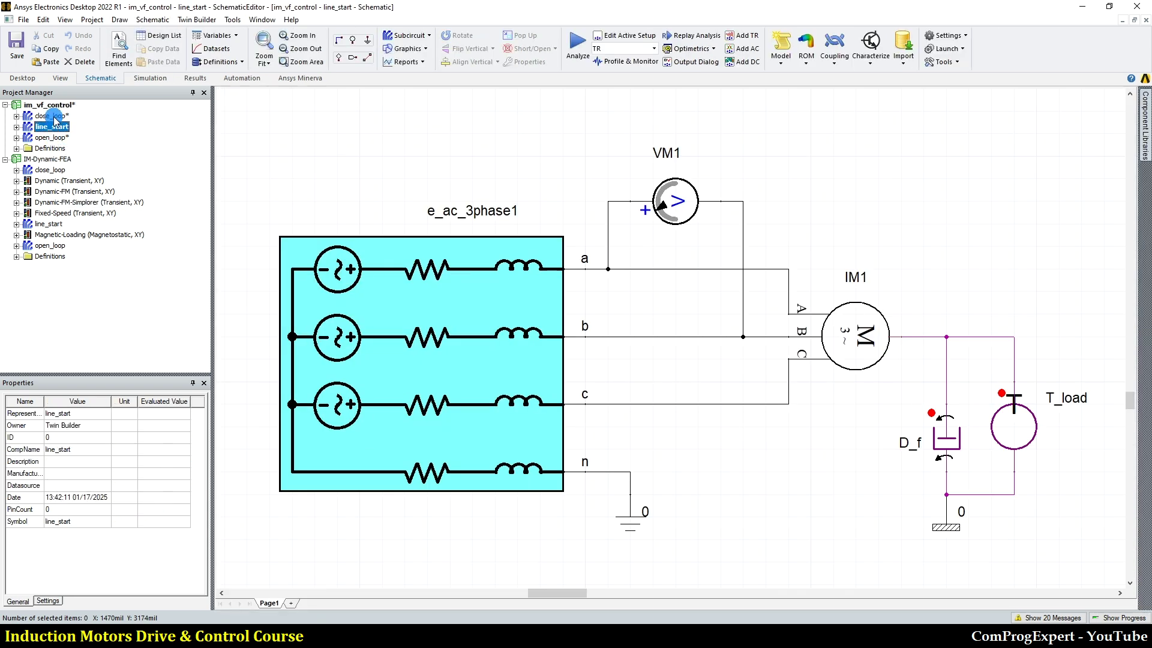
{"action": "double_click", "coordinate": [53, 116]}
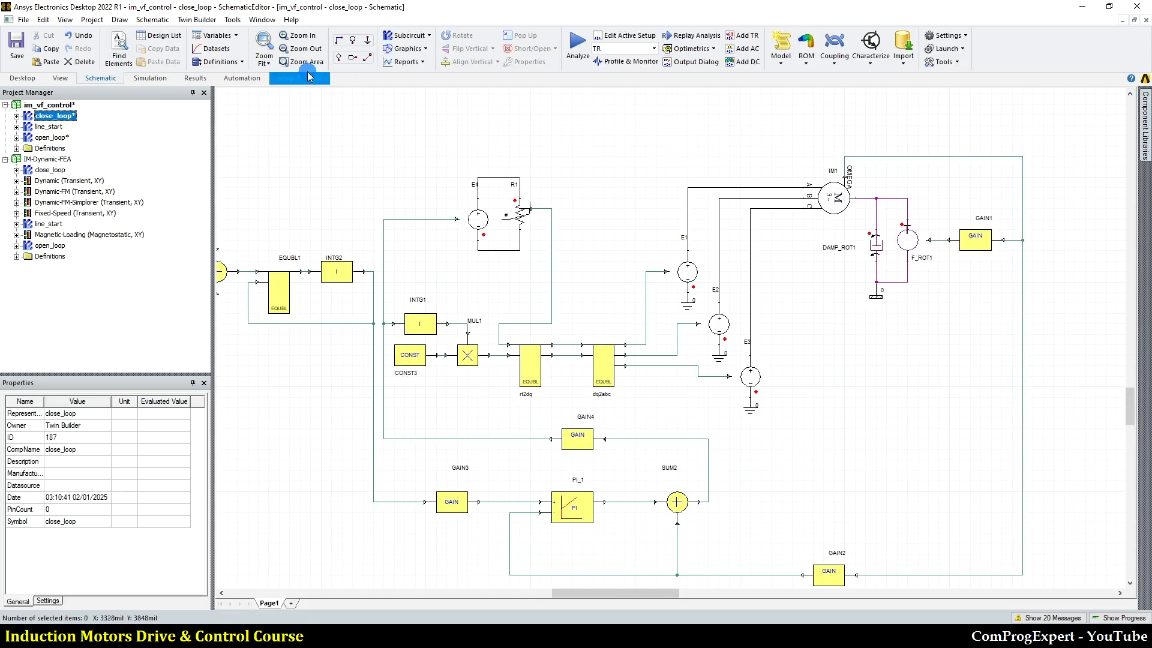
{"action": "left_click", "coordinate": [264, 43]}
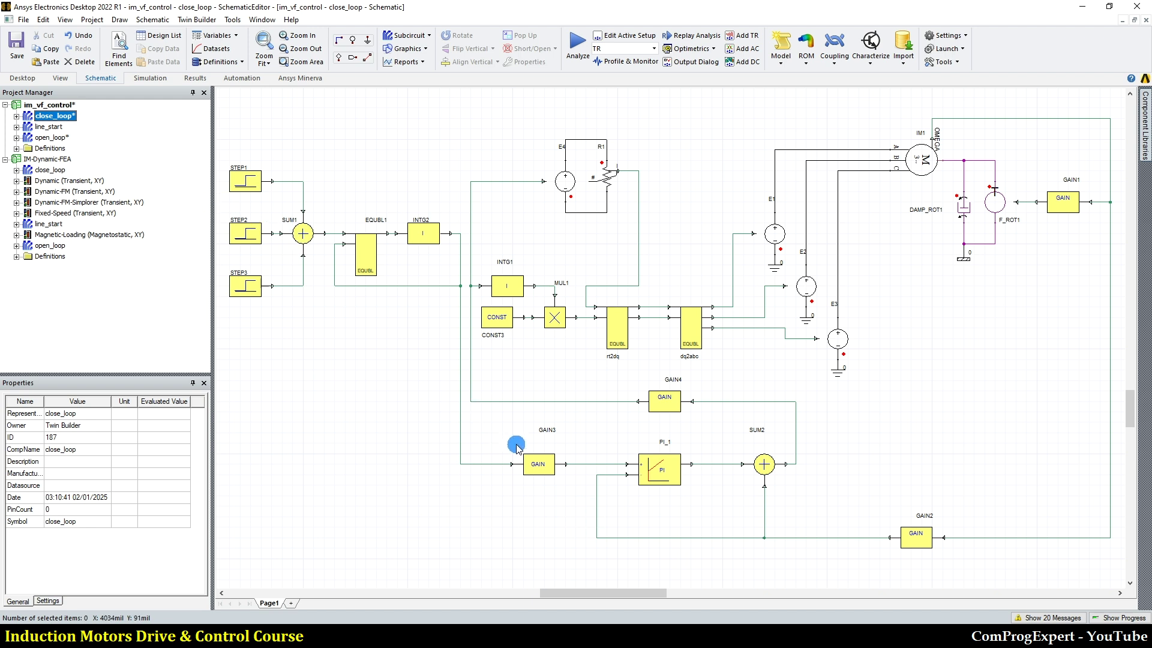
Open the im_vf_control open_loop schematic and examine motor IM1 with its voltage sources and mechanical load
{"action": "double_click", "coordinate": [55, 138]}
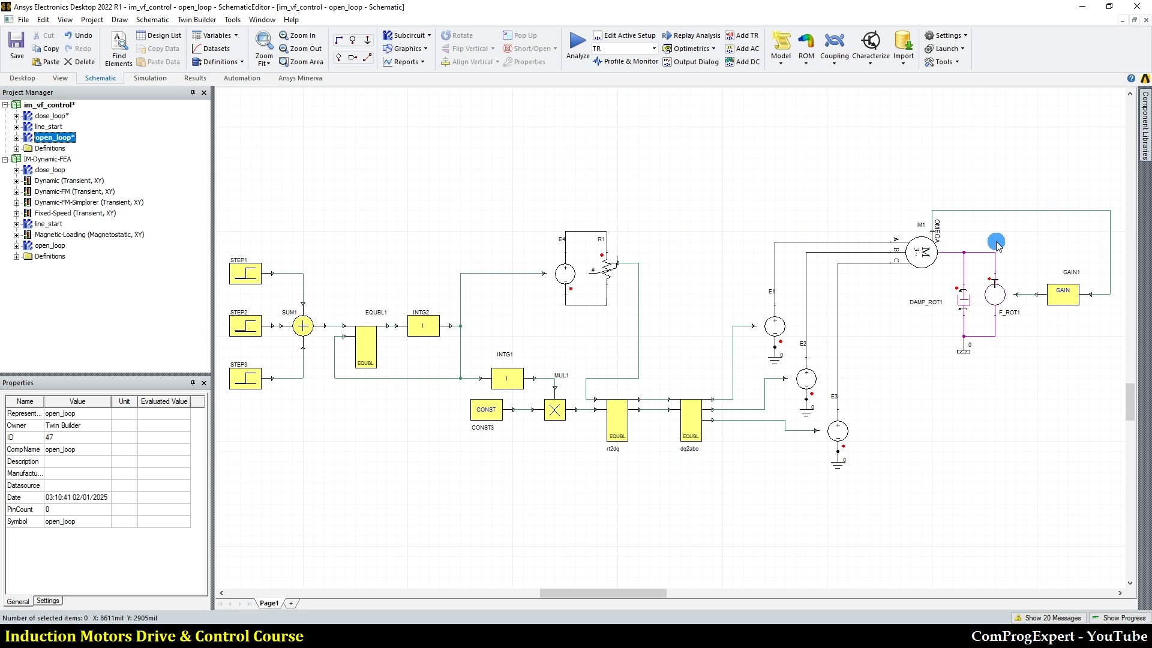
{"action": "scroll", "coordinate": [996, 243], "scroll_direction": "up", "scroll_amount": 2}
{"action": "scroll", "coordinate": [988, 245], "scroll_direction": "up", "scroll_amount": 1}
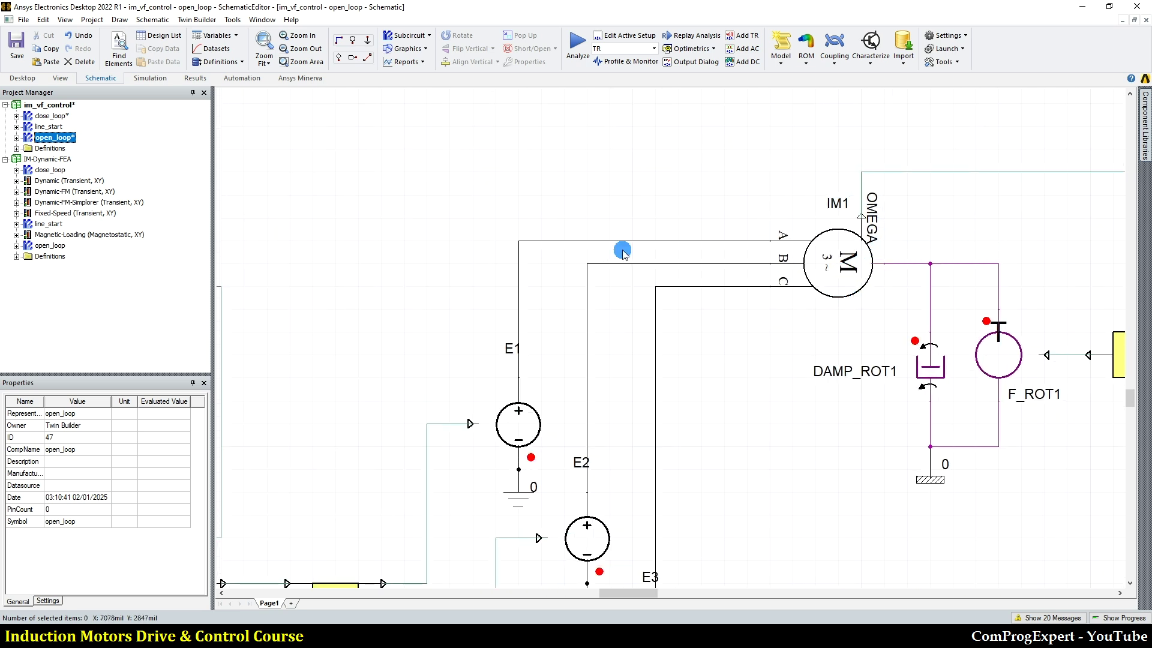
Open the Dynamic-FM-Simplorer design and the close_loop schematic of IM-Dynamic-FEA, examining how the FEA1 motor is coupled to the circuit
{"action": "double_click", "coordinate": [73, 205]}
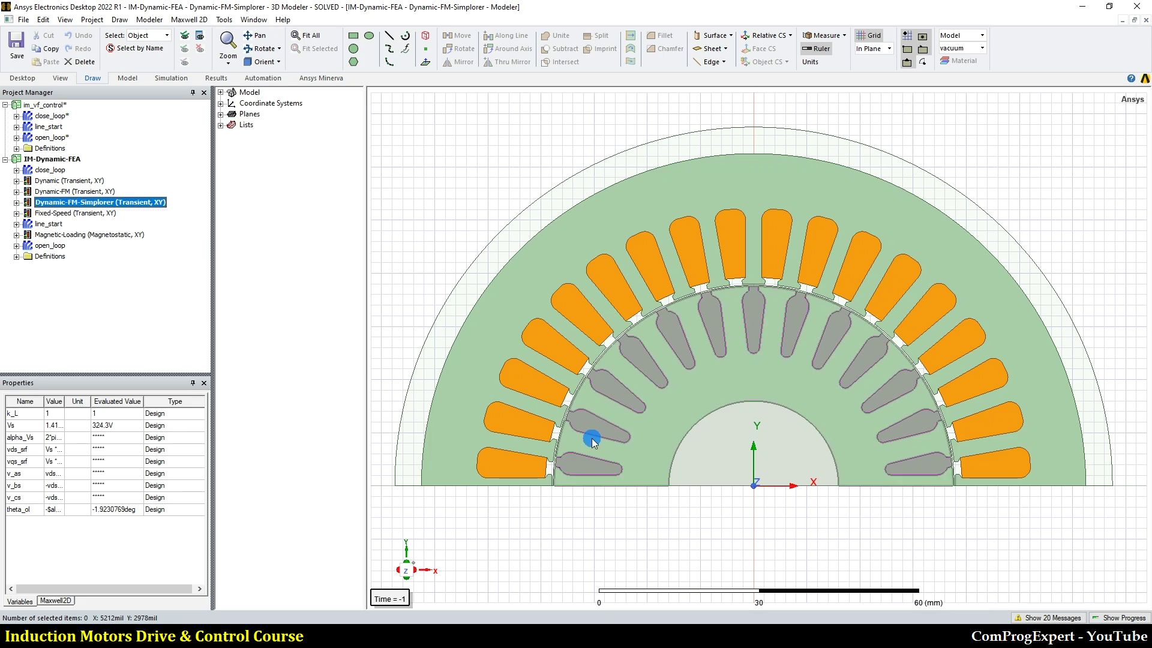
{"action": "double_click", "coordinate": [53, 170]}
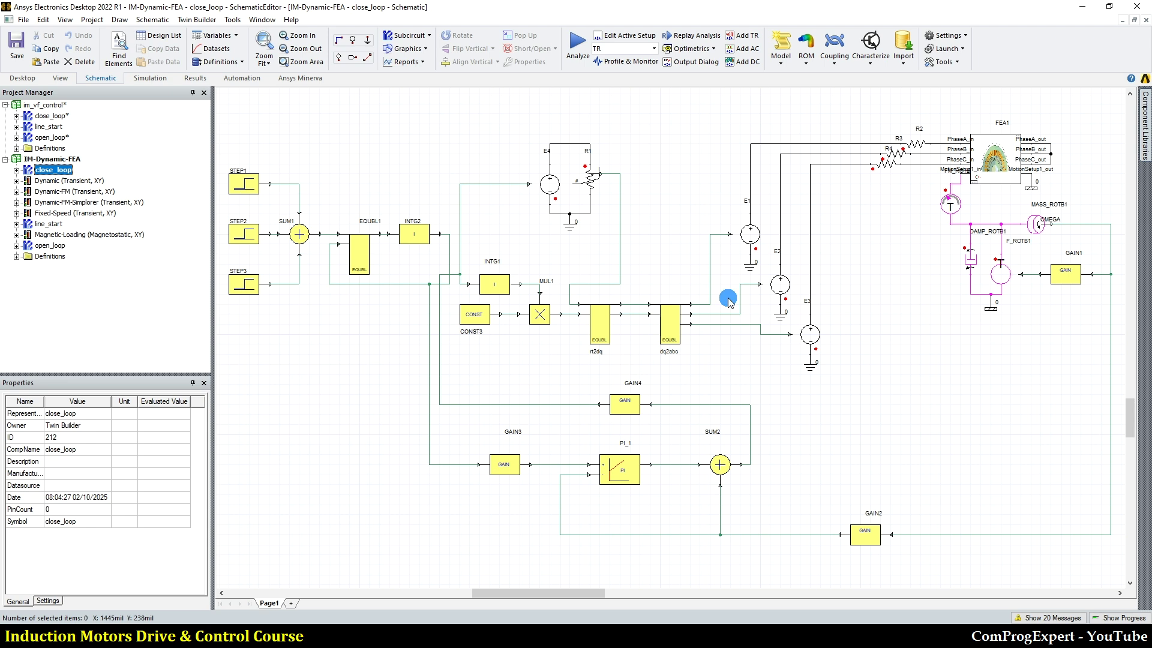
{"action": "scroll", "coordinate": [1061, 137], "scroll_direction": "up", "scroll_amount": 3}
{"action": "scroll", "coordinate": [1062, 137], "scroll_direction": "up", "scroll_amount": 2}
{"action": "scroll", "coordinate": [924, 174], "scroll_direction": "down", "scroll_amount": 3}
{"action": "scroll", "coordinate": [924, 174], "scroll_direction": "down", "scroll_amount": 3}
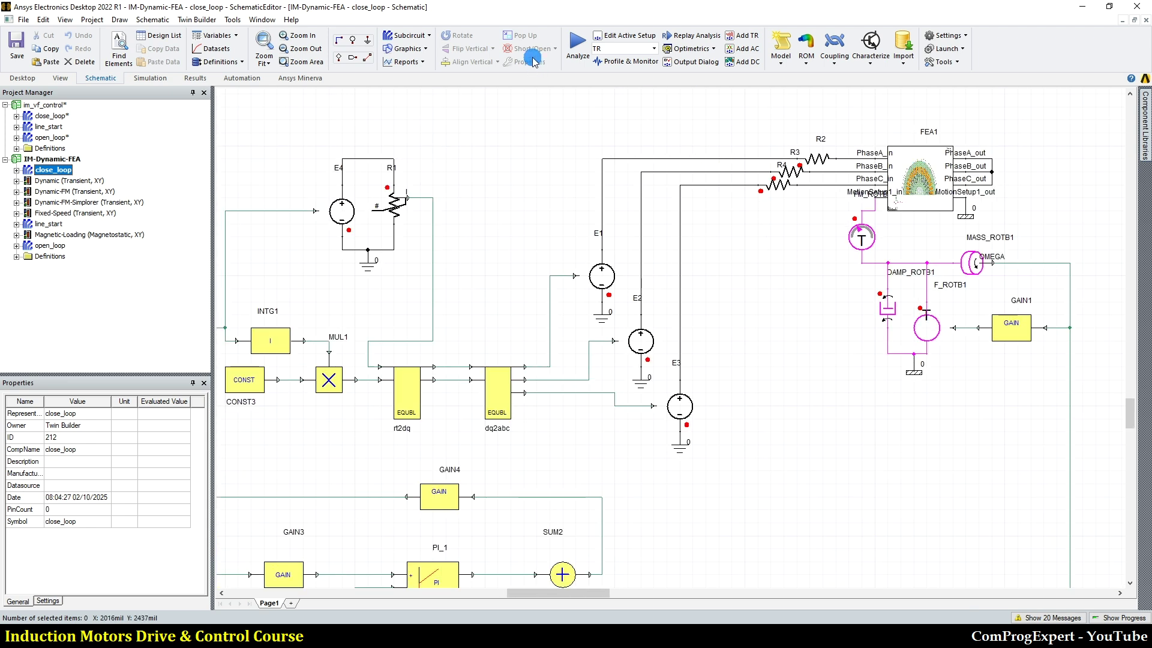
{"action": "left_click", "coordinate": [264, 42]}
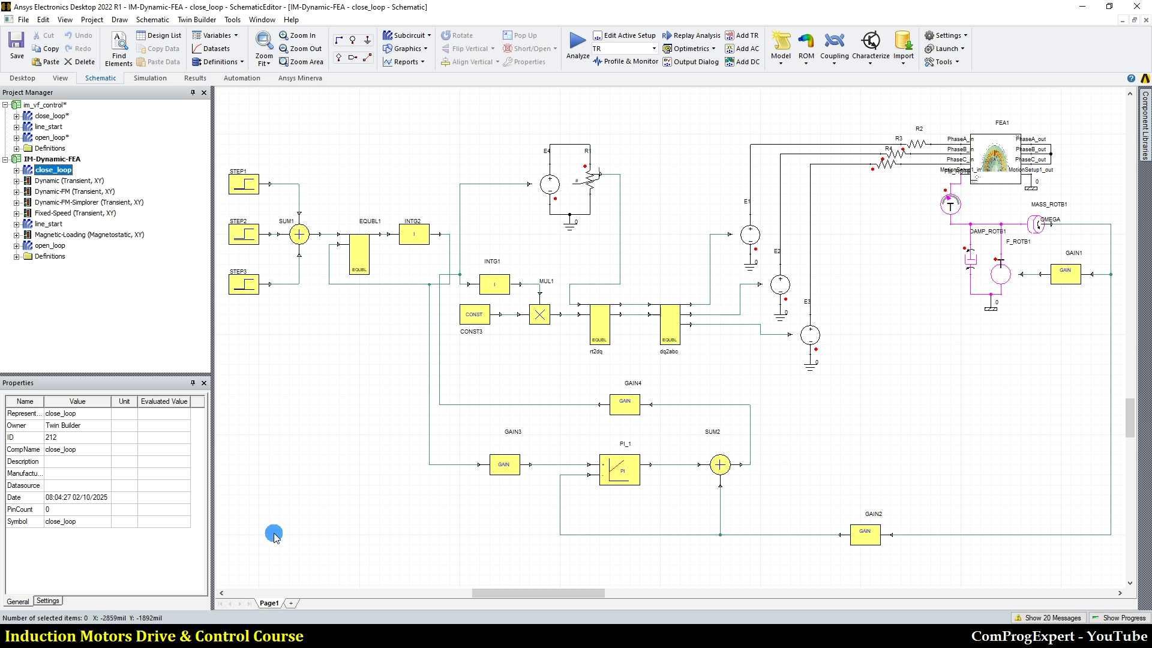
Compare the Simulink open-loop model with the close_loop schematics of im_vf_control and IM-Dynamic-FEA in Ansys Electronics Desktop
{"action": "left_click", "coordinate": [274, 636]}
{"action": "left_click", "coordinate": [246, 577]}
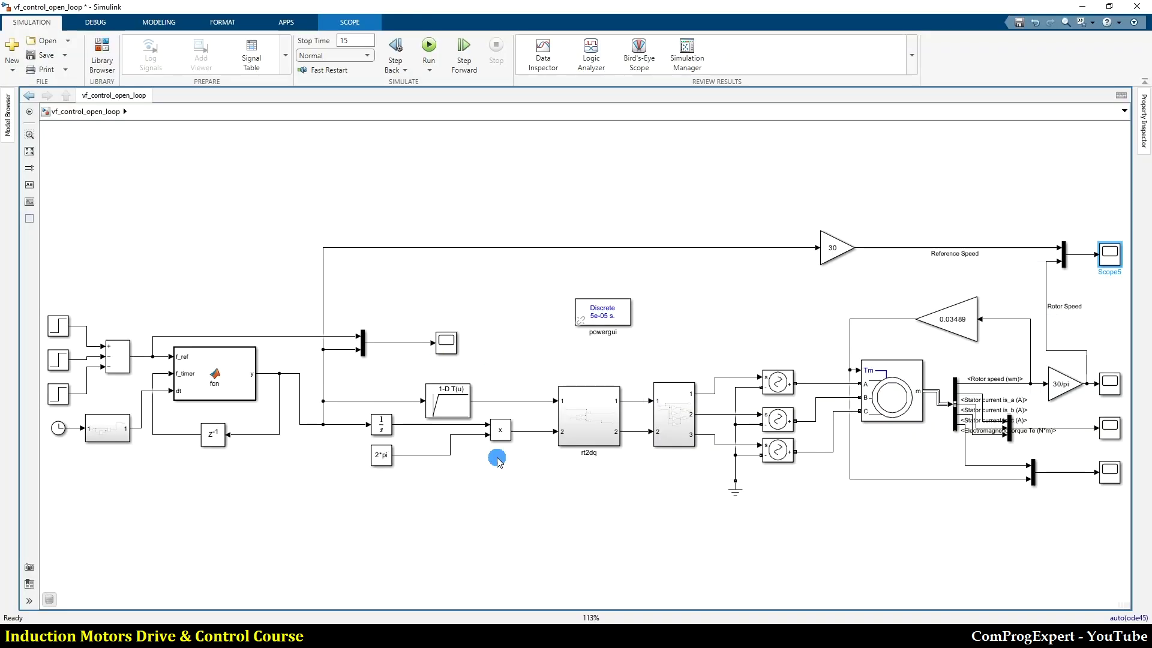
{"action": "left_click", "coordinate": [310, 635]}
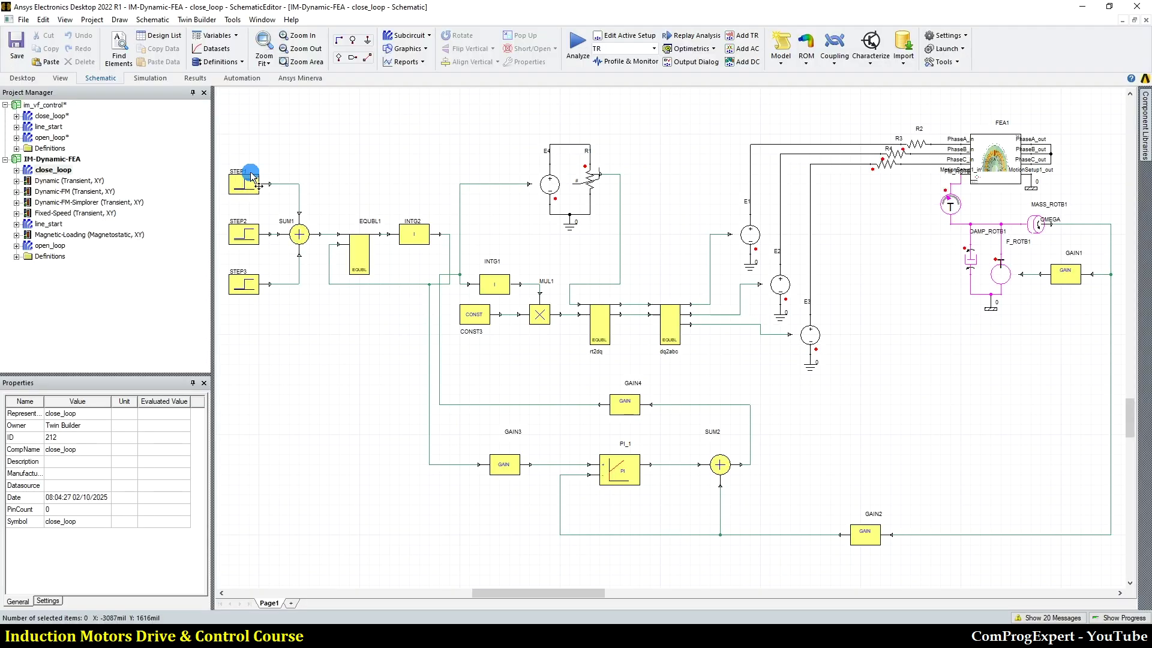
{"action": "double_click", "coordinate": [51, 117]}
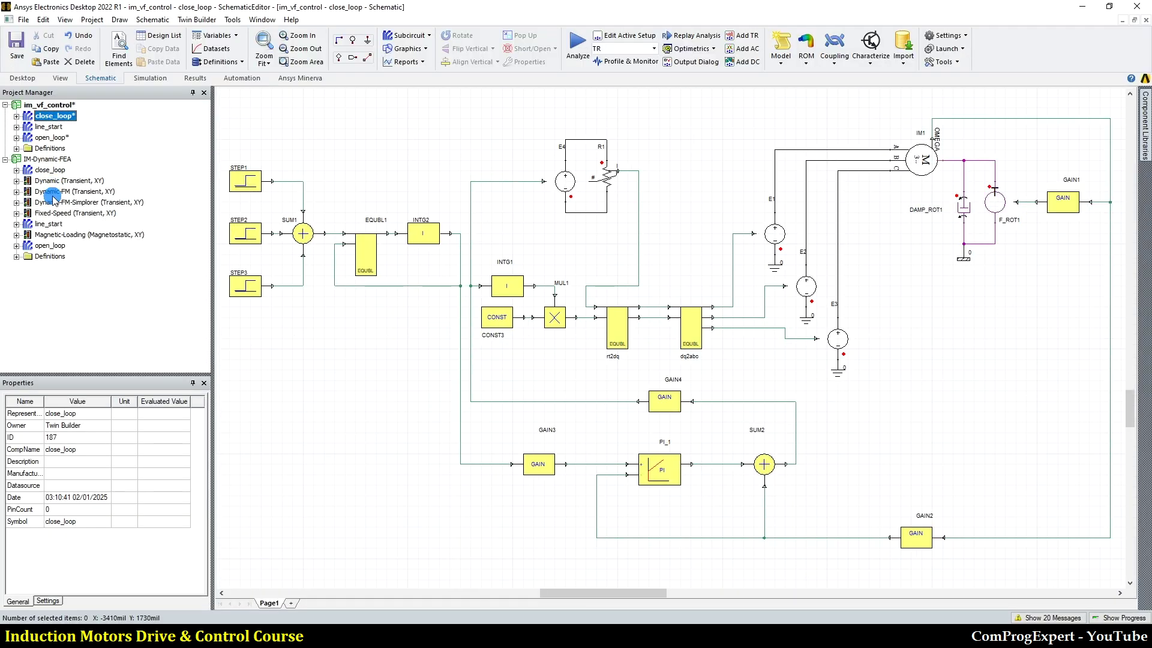
{"action": "double_click", "coordinate": [52, 170]}
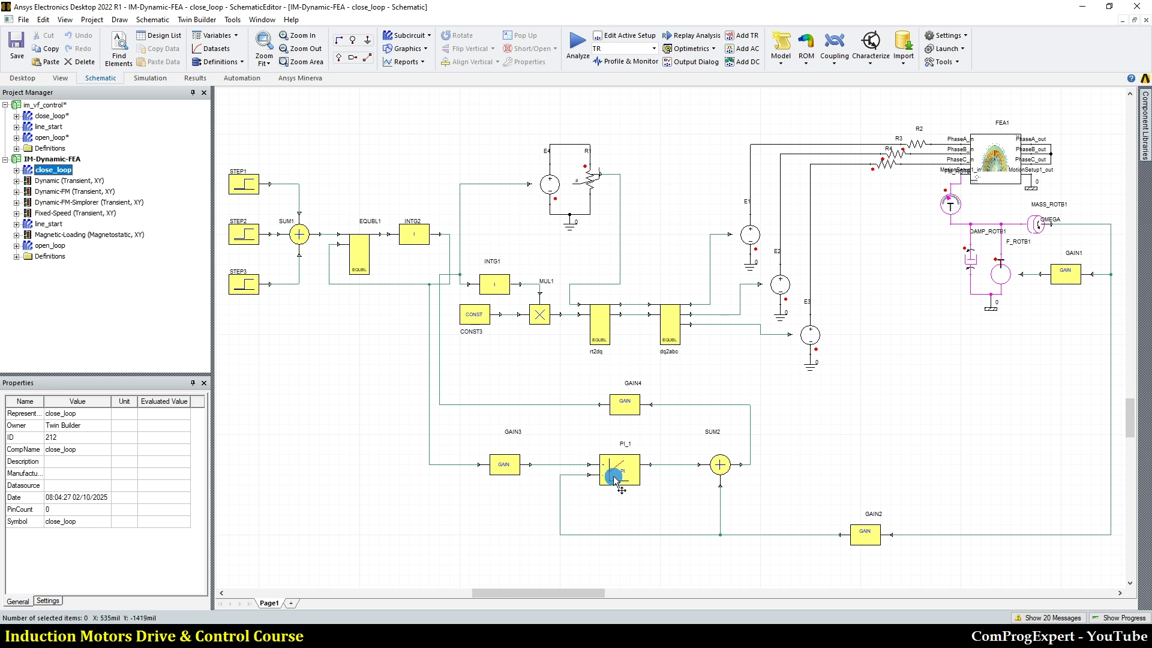
Switch to the Simulink vf_control_open_loop model, open the scope comparing reference speed with rotor speed, examine the curves and close it
{"action": "mouse_move", "coordinate": [293, 621]}
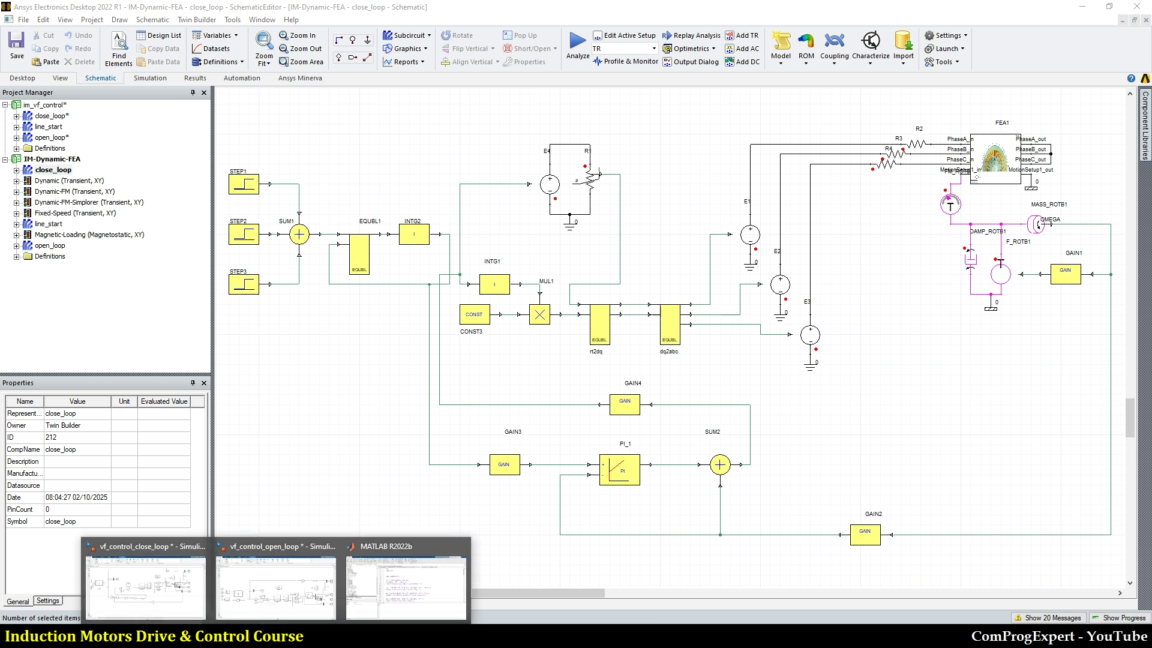
{"action": "left_click", "coordinate": [277, 571]}
{"action": "left_click", "coordinate": [329, 204]}
{"action": "left_click", "coordinate": [329, 204]}
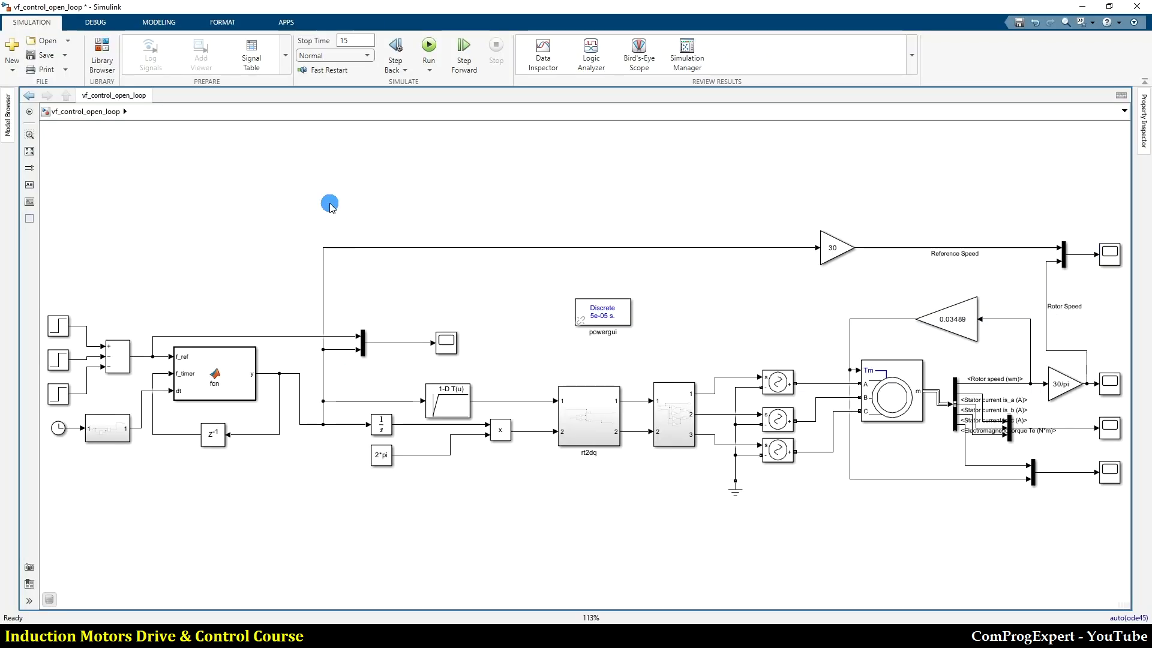
{"action": "left_click", "coordinate": [1110, 266]}
{"action": "double_click", "coordinate": [1111, 266]}
{"action": "left_click", "coordinate": [308, 239]}
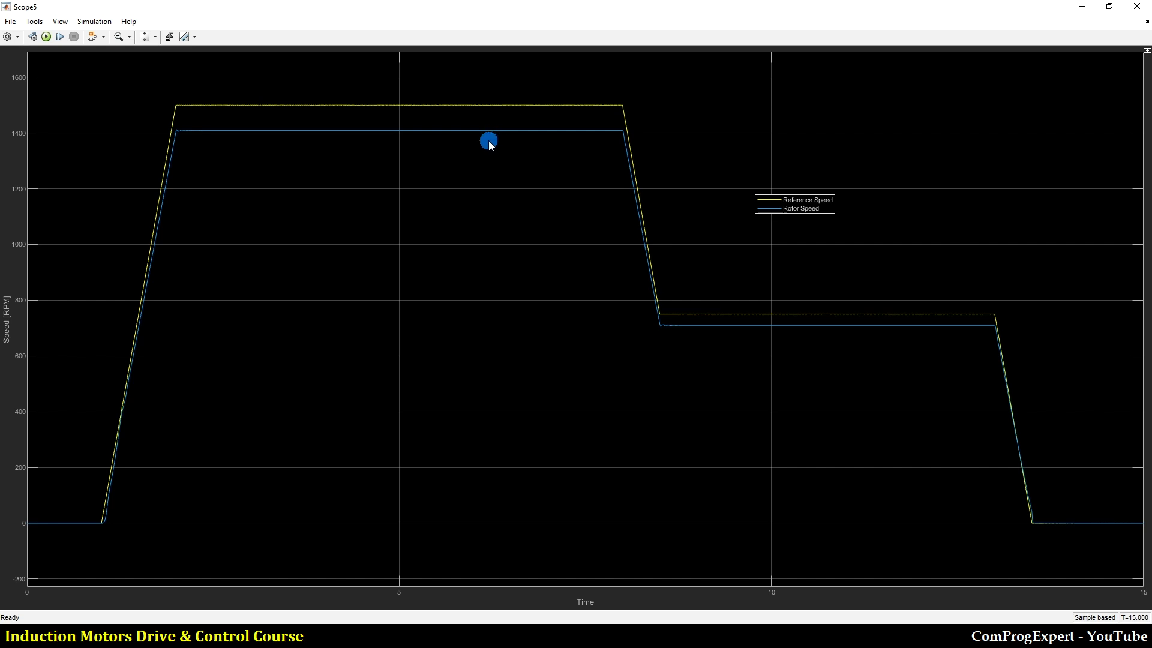
{"action": "left_click", "coordinate": [1137, 6]}
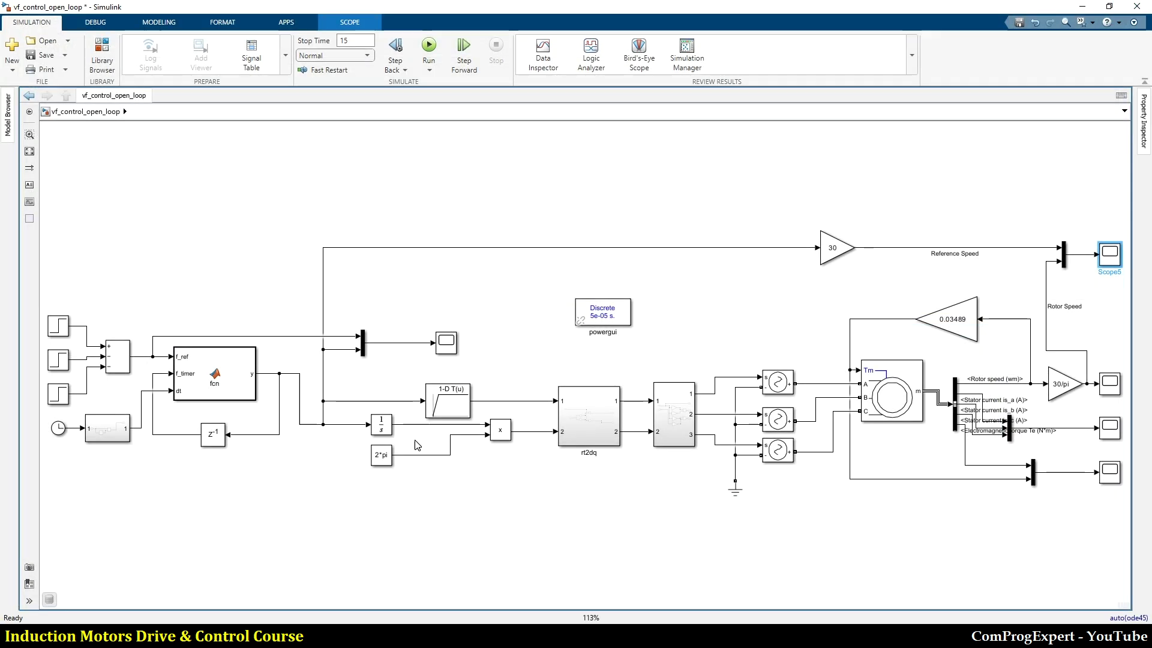
Switch to the vf_control_close_loop model and examine its PI controller, summing blocks and rotor speed feedback path
{"action": "mouse_move", "coordinate": [295, 603]}
{"action": "left_click", "coordinate": [231, 554]}
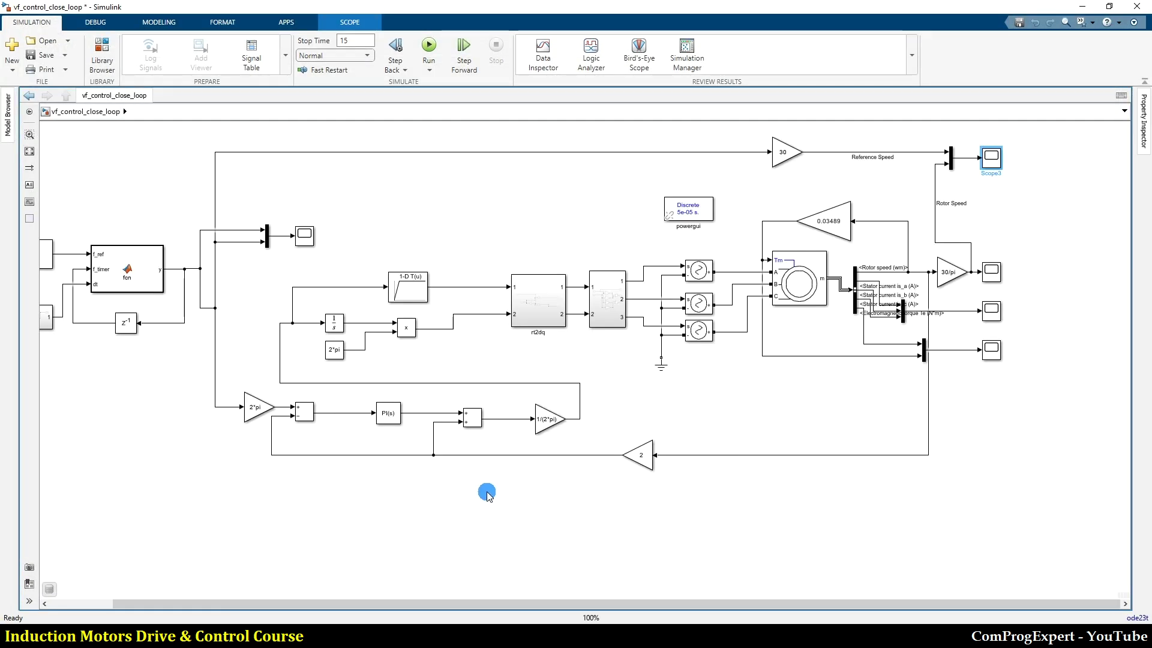
{"action": "left_click", "coordinate": [484, 421]}
{"action": "left_click", "coordinate": [572, 416]}
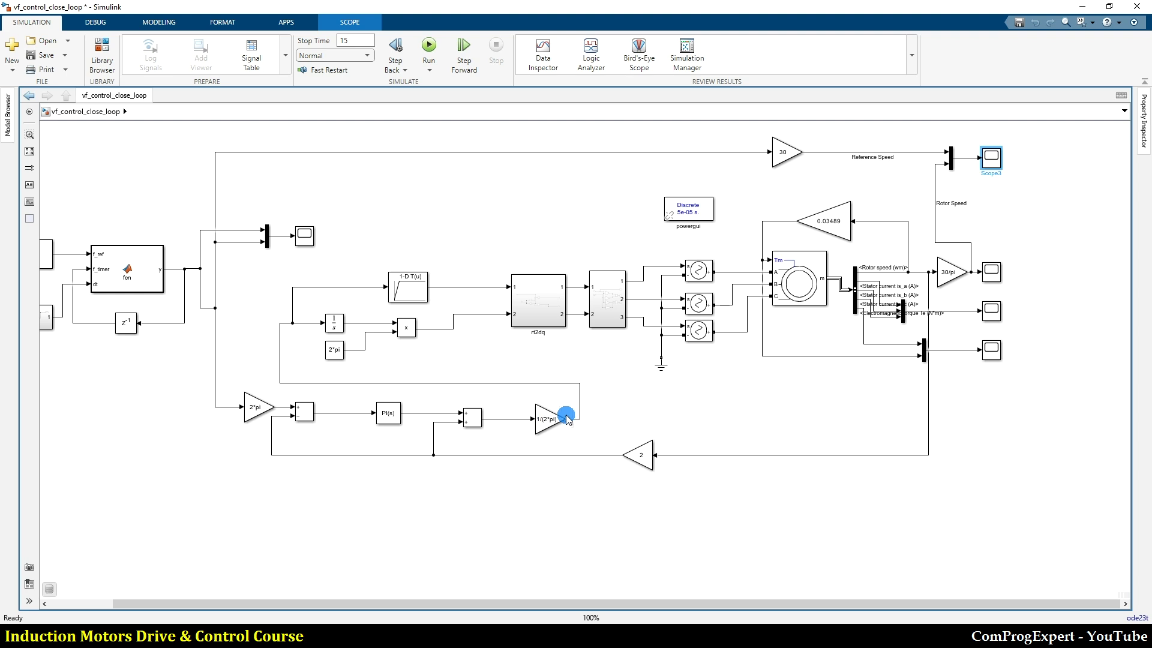
{"action": "left_click", "coordinate": [632, 399]}
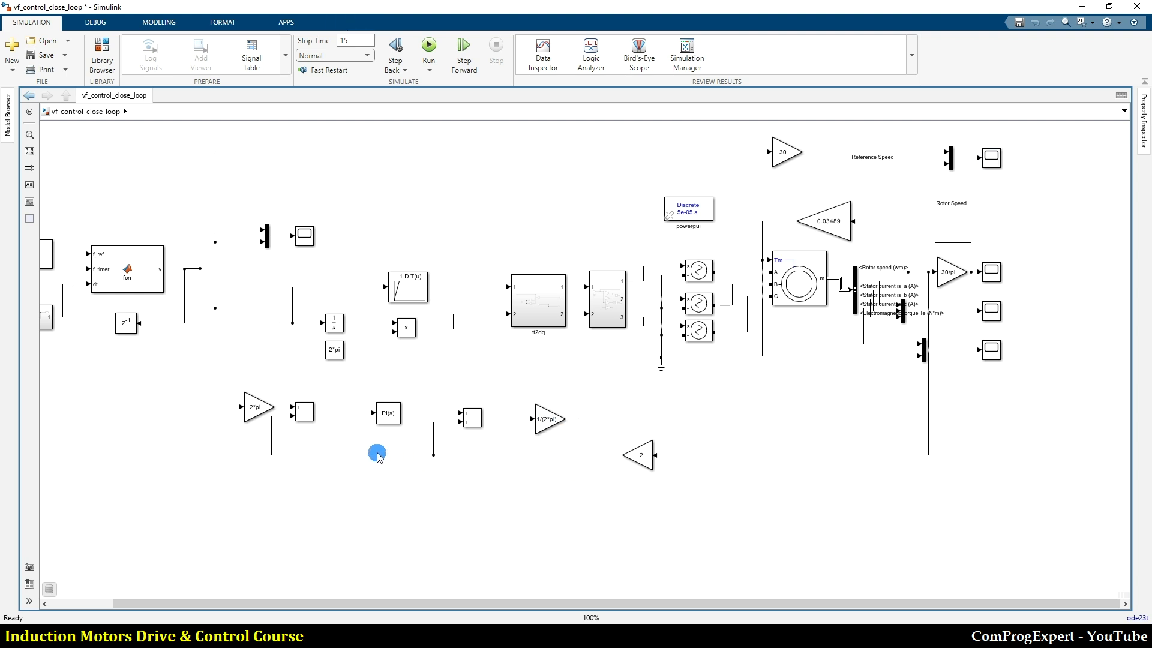
{"action": "scroll", "coordinate": [362, 412], "scroll_direction": "up", "scroll_amount": 3}
{"action": "scroll", "coordinate": [311, 453], "scroll_direction": "up", "scroll_amount": 2}
{"action": "scroll", "coordinate": [570, 460], "scroll_direction": "down", "scroll_amount": 3}
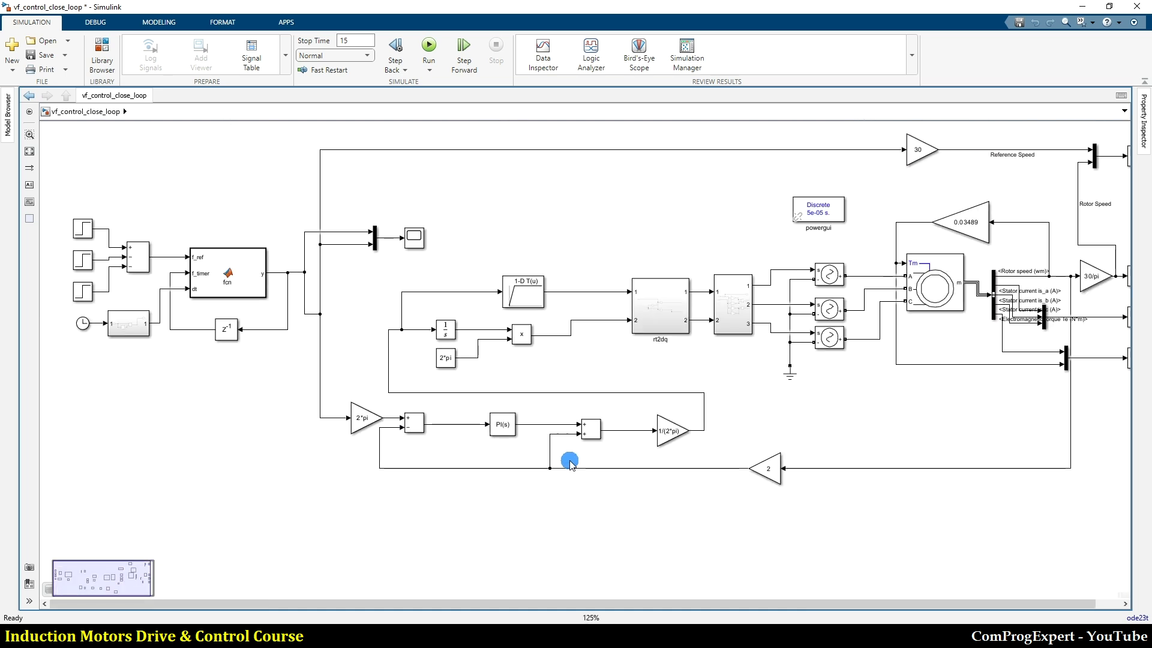
{"action": "scroll", "coordinate": [567, 462], "scroll_direction": "up", "scroll_amount": 1}
{"action": "scroll", "coordinate": [584, 462], "scroll_direction": "down", "scroll_amount": 2}
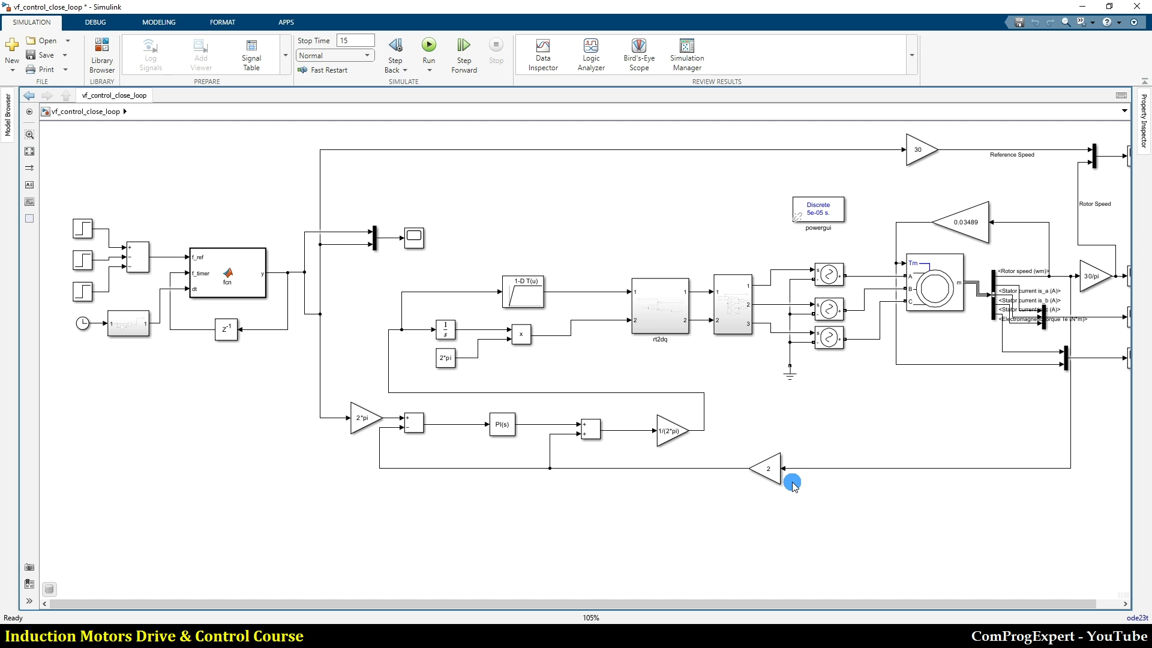
Open Scope3 in the closed-loop model and examine reference and rotor speed where the first ramp ends near 2 s
{"action": "scroll", "coordinate": [792, 485], "scroll_direction": "down", "scroll_amount": 4}
{"action": "scroll", "coordinate": [1008, 312], "scroll_direction": "up", "scroll_amount": 5}
{"action": "left_click", "coordinate": [1000, 268]}
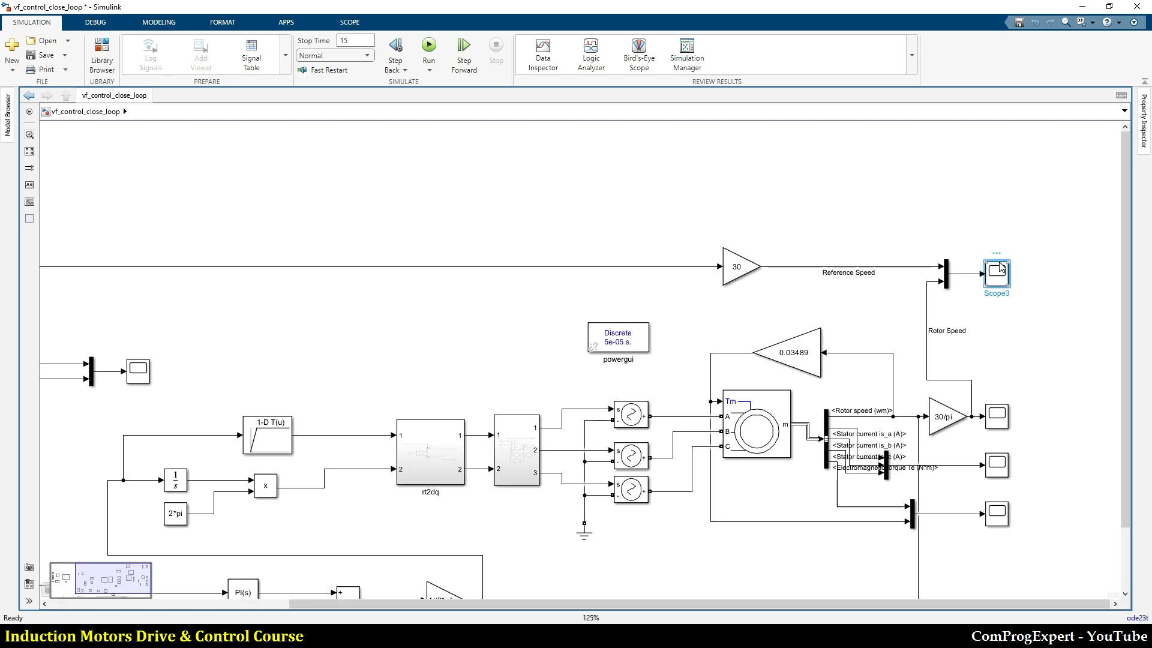
{"action": "double_click", "coordinate": [1000, 268]}
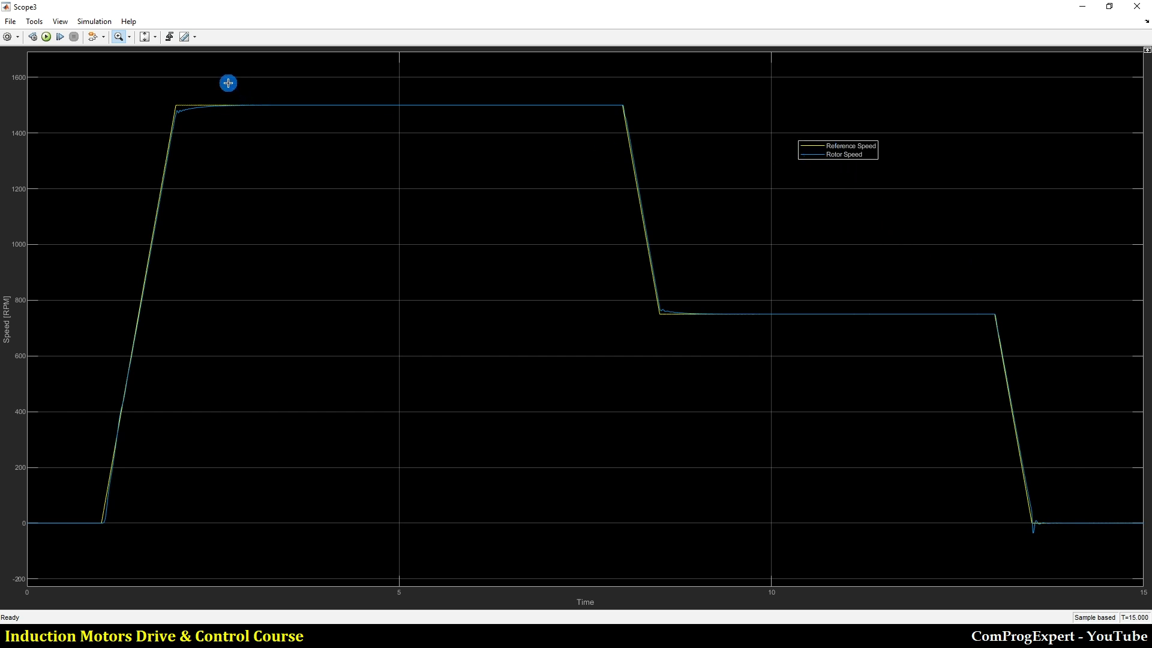
{"action": "left_click_drag", "start_coordinate": [295, 77], "coordinate": [159, 148]}
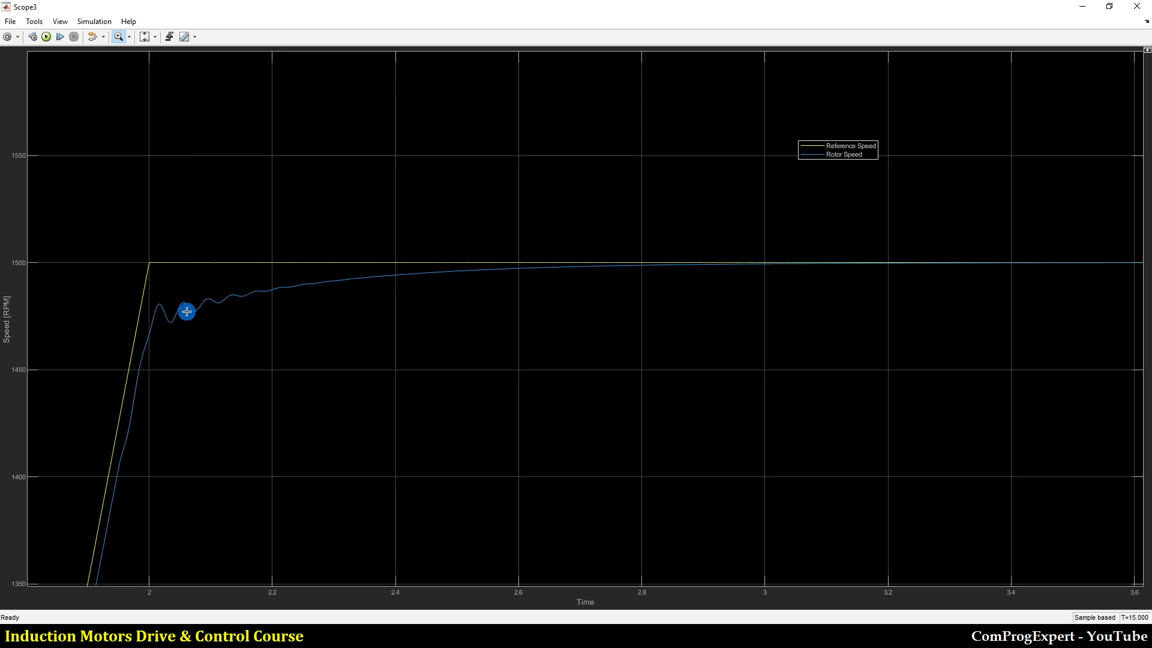
{"action": "left_click", "coordinate": [486, 304], "text": "shift"}
{"action": "double_click", "coordinate": [476, 304]}
Examine how closely rotor speed follows the reference in Scope3 where deceleration begins near 8 s
{"action": "left_click_drag", "start_coordinate": [550, 85], "coordinate": [659, 168]}
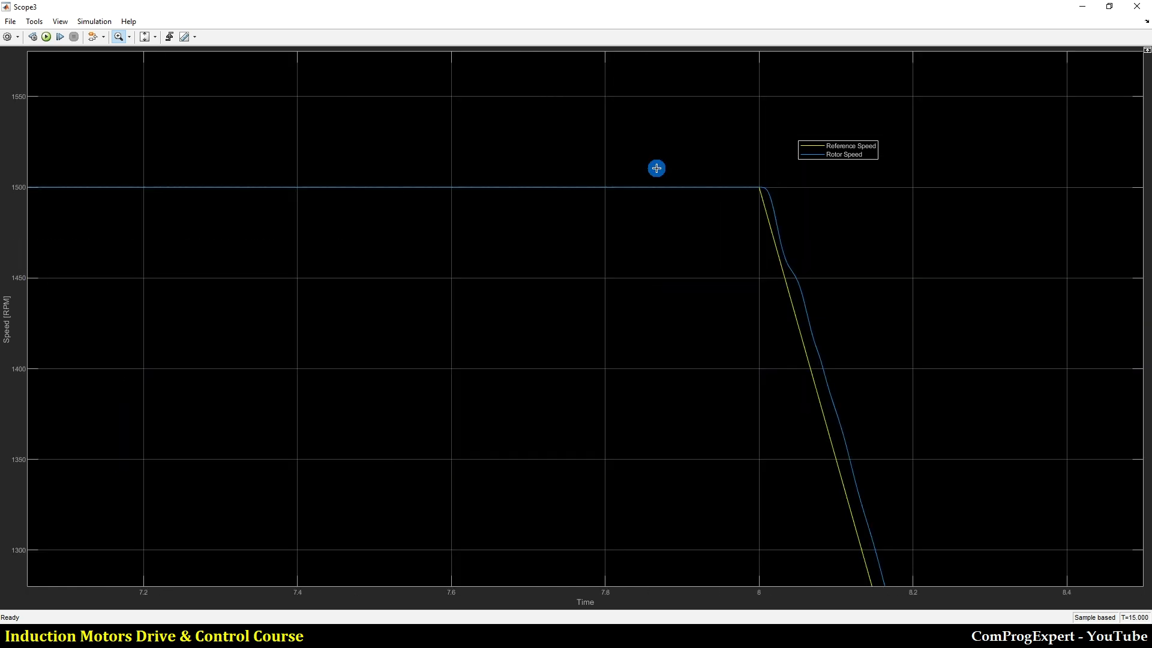
{"action": "double_click", "coordinate": [635, 143]}
{"action": "left_click_drag", "start_coordinate": [590, 88], "coordinate": [674, 175]}
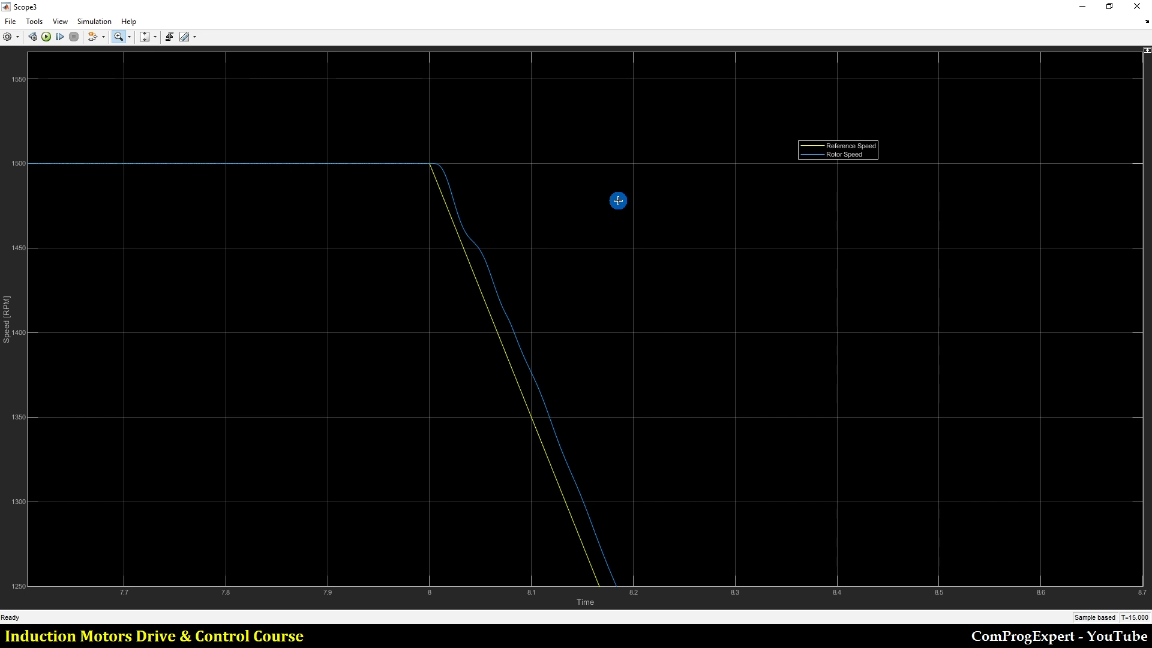
{"action": "double_click", "coordinate": [617, 200]}
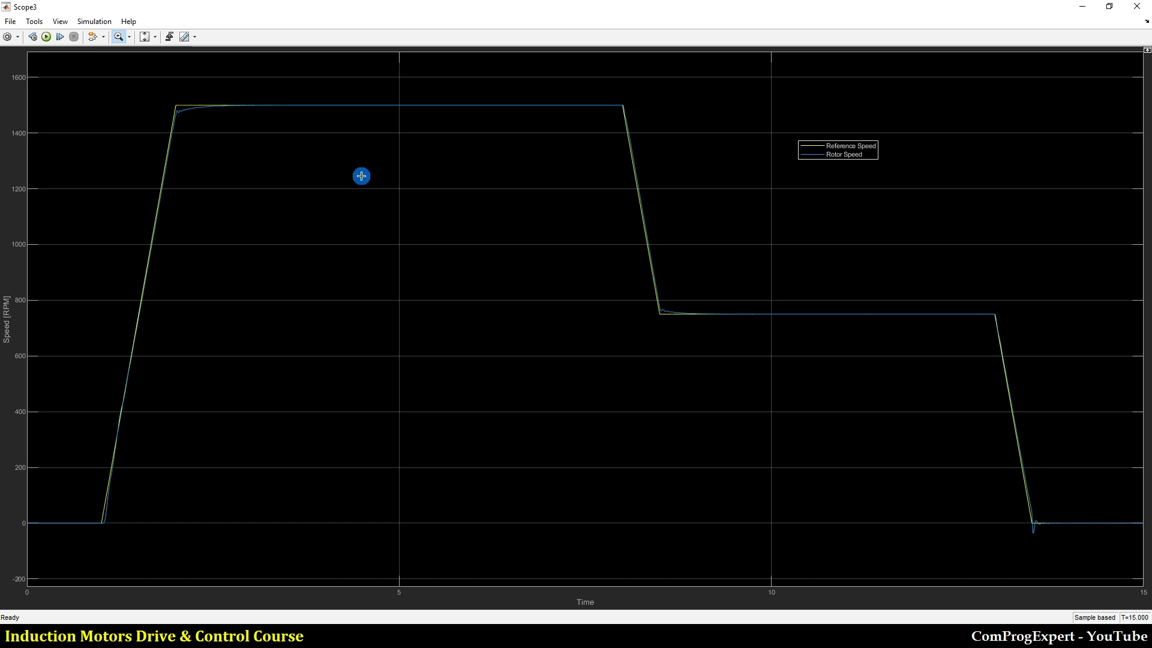
Inspect the rotor speed oscillation and settling after 2 s in Scope3, and restore the full plot range
{"action": "left_click_drag", "start_coordinate": [150, 84], "coordinate": [264, 150]}
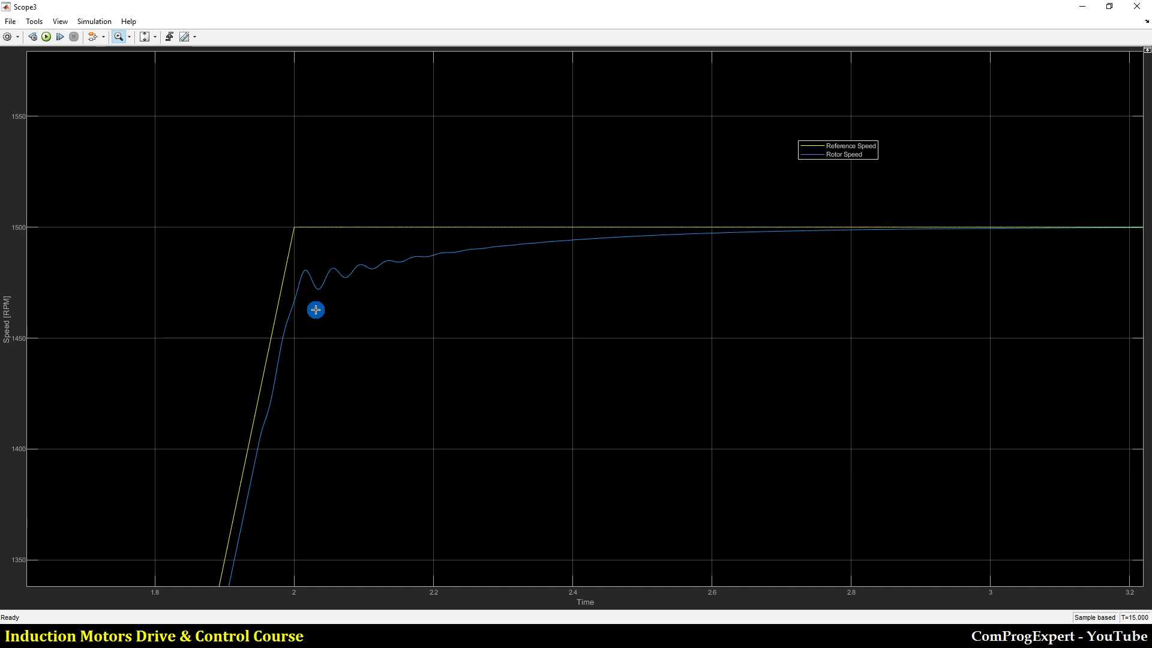
{"action": "scroll", "coordinate": [367, 284], "scroll_direction": "down", "scroll_amount": 2}
{"action": "scroll", "coordinate": [368, 284], "scroll_direction": "down", "scroll_amount": 1}
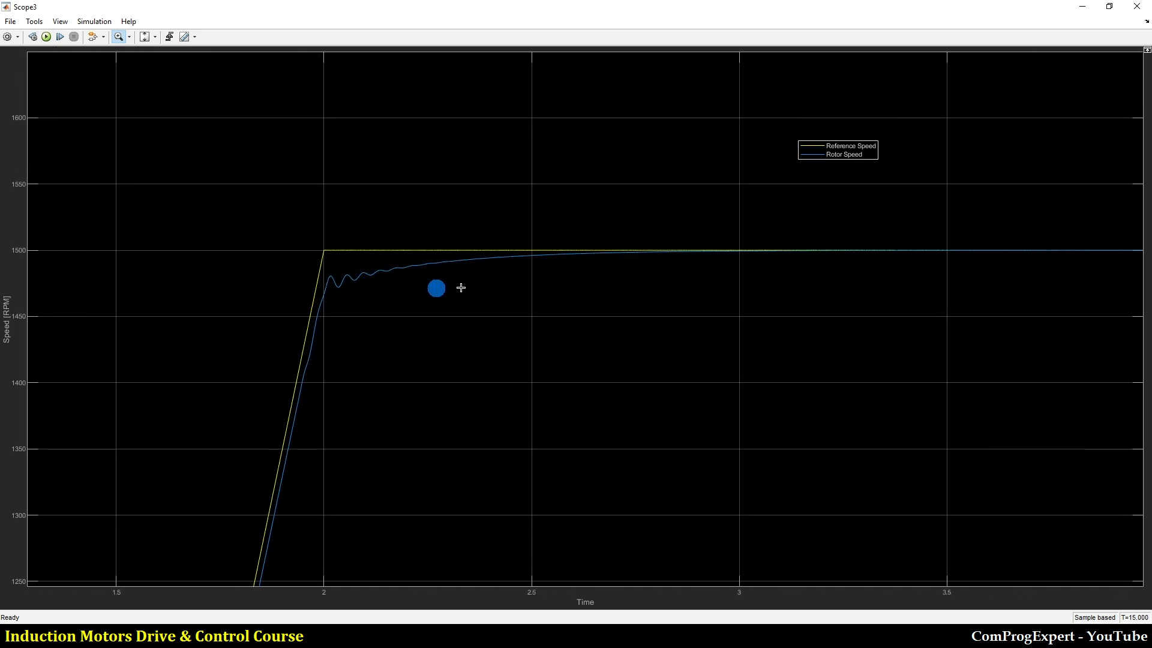
{"action": "left_click_drag", "start_coordinate": [885, 223], "coordinate": [924, 282]}
{"action": "double_click", "coordinate": [924, 283]}
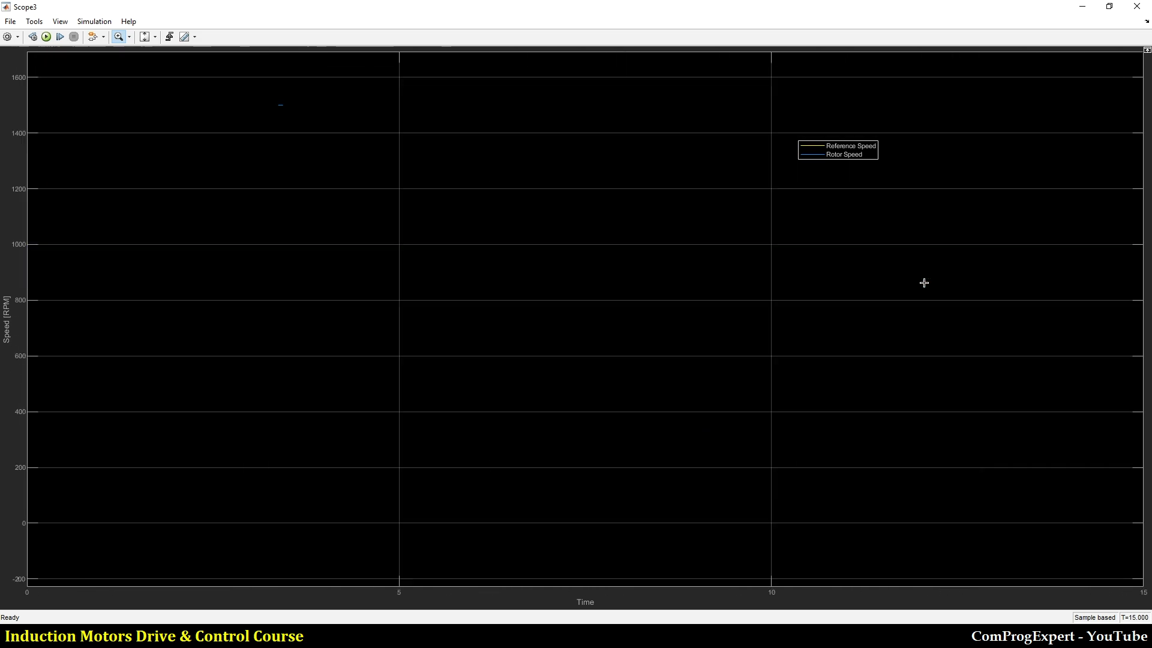
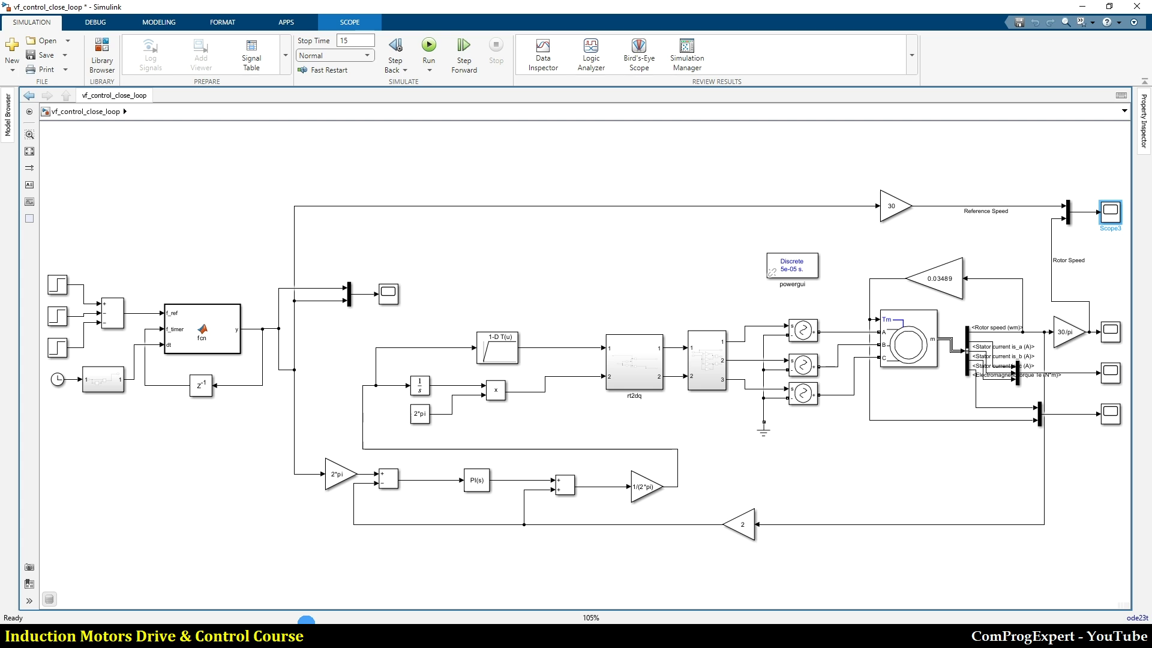
Switch to Ansys Electronics Desktop and examine the line_start schematic of im_vf_control with its XY Plot 1 and XY Plot 2
{"action": "left_click", "coordinate": [305, 635]}
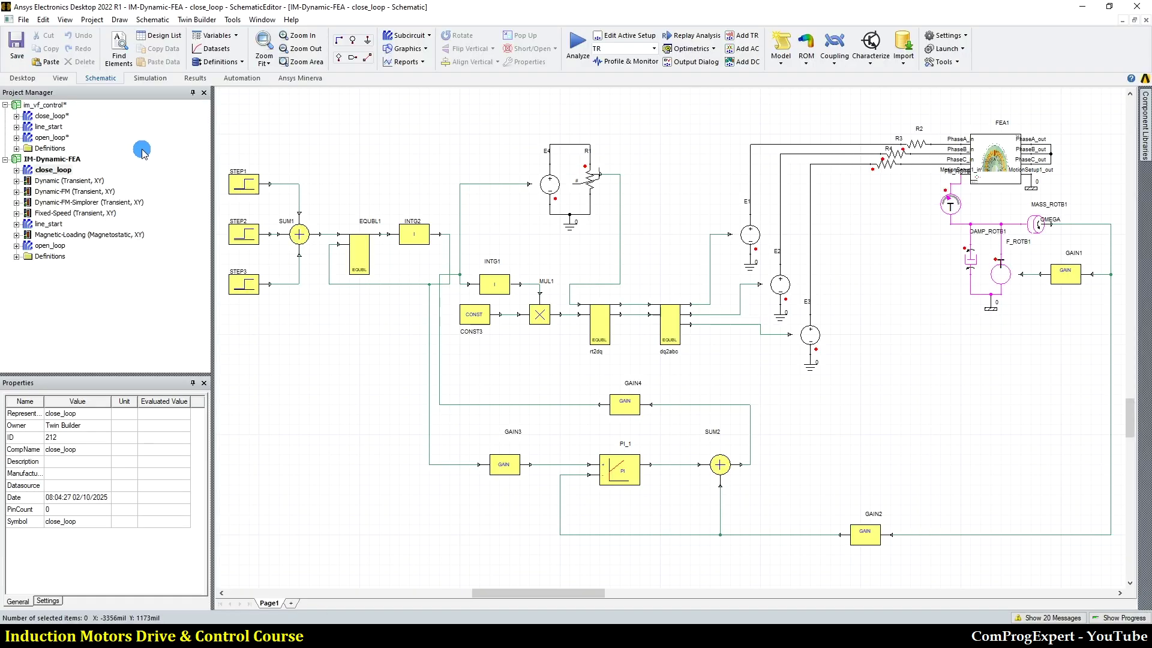
{"action": "double_click", "coordinate": [52, 128]}
{"action": "left_click", "coordinate": [52, 127]}
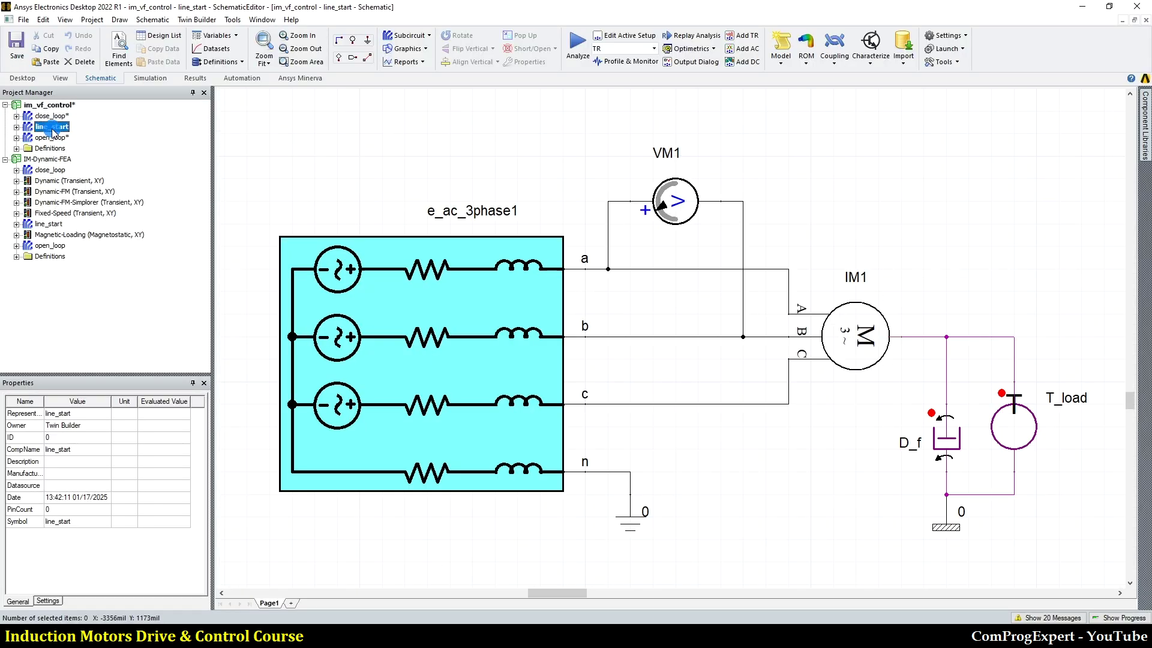
{"action": "left_click", "coordinate": [500, 487]}
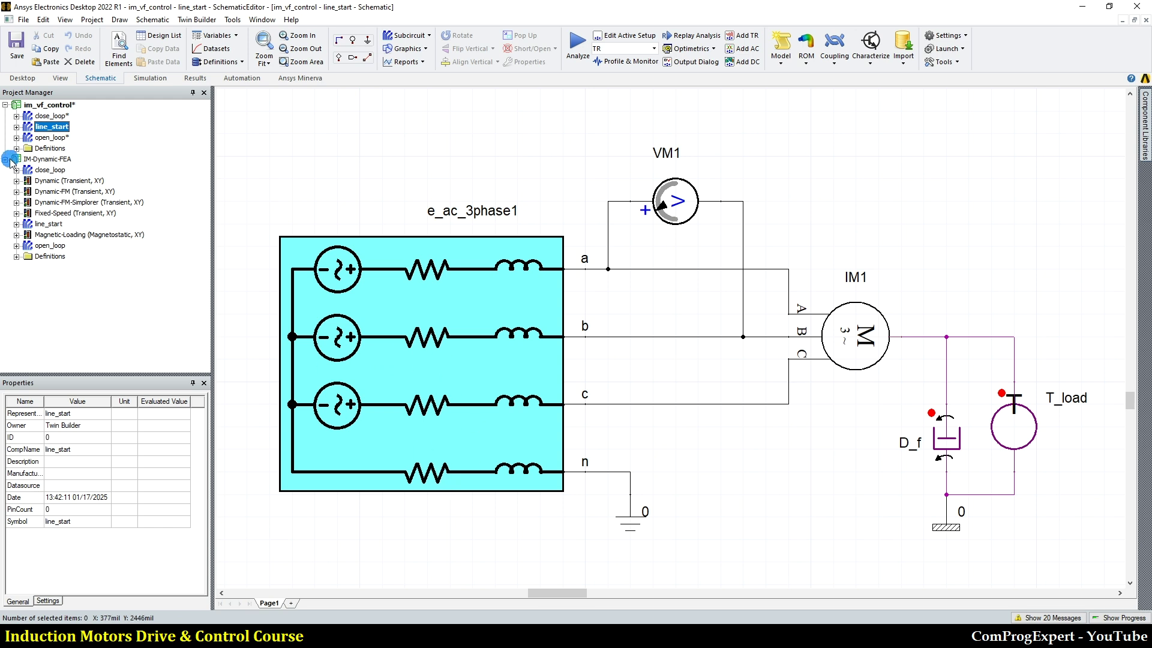
{"action": "left_click", "coordinate": [16, 127]}
{"action": "double_click", "coordinate": [70, 191]}
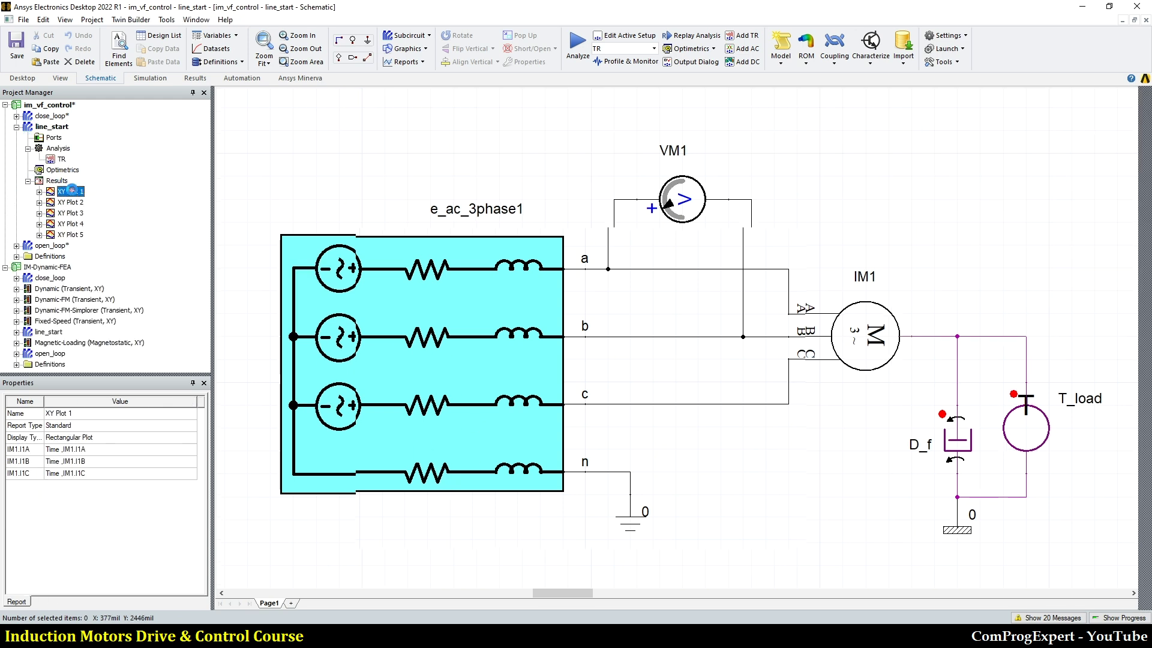
{"action": "double_click", "coordinate": [72, 203]}
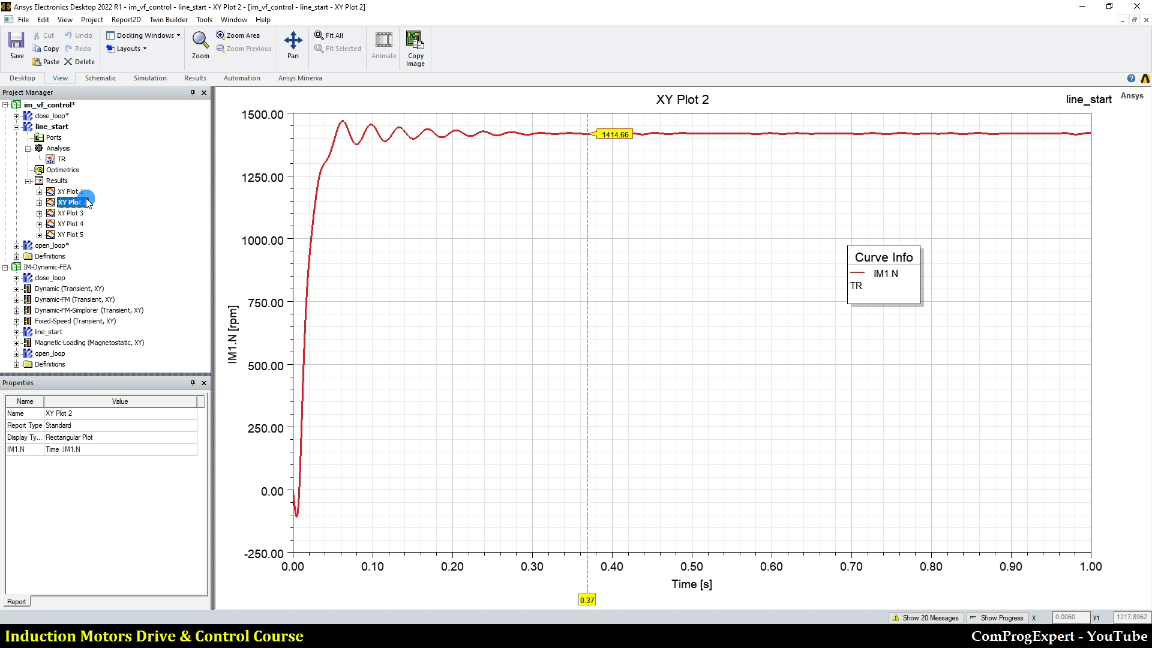
Return to the line_start schematic and review the parameters of induction machine IM1, leaving them as they are
{"action": "double_click", "coordinate": [55, 128]}
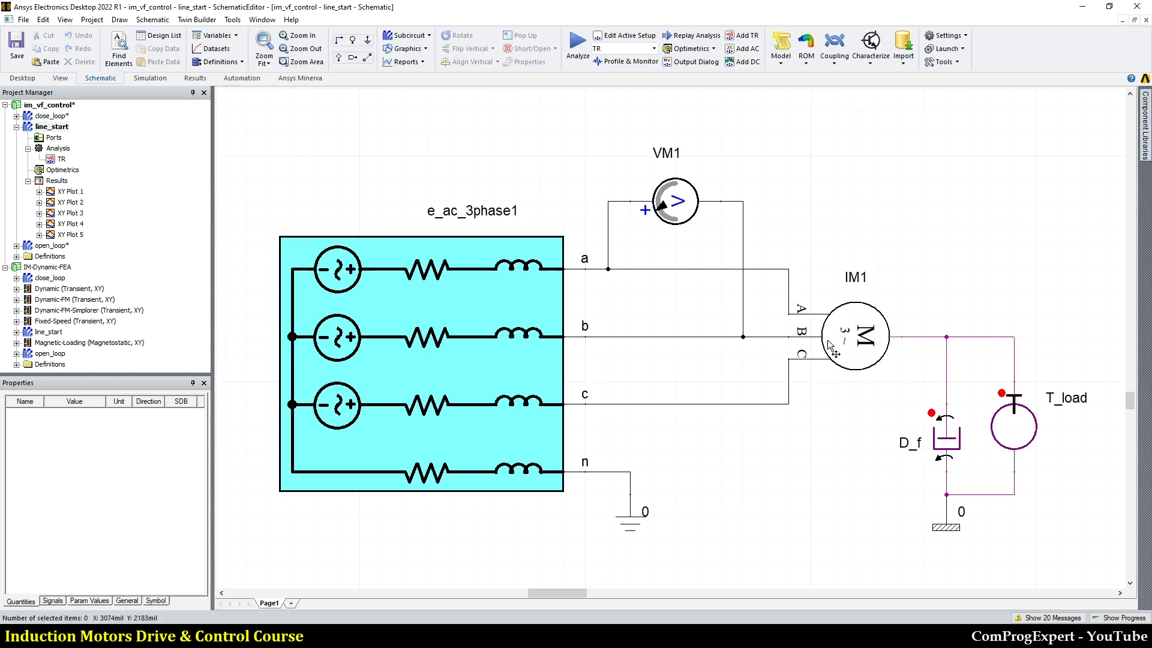
{"action": "double_click", "coordinate": [805, 336]}
{"action": "left_click", "coordinate": [1126, 176]}
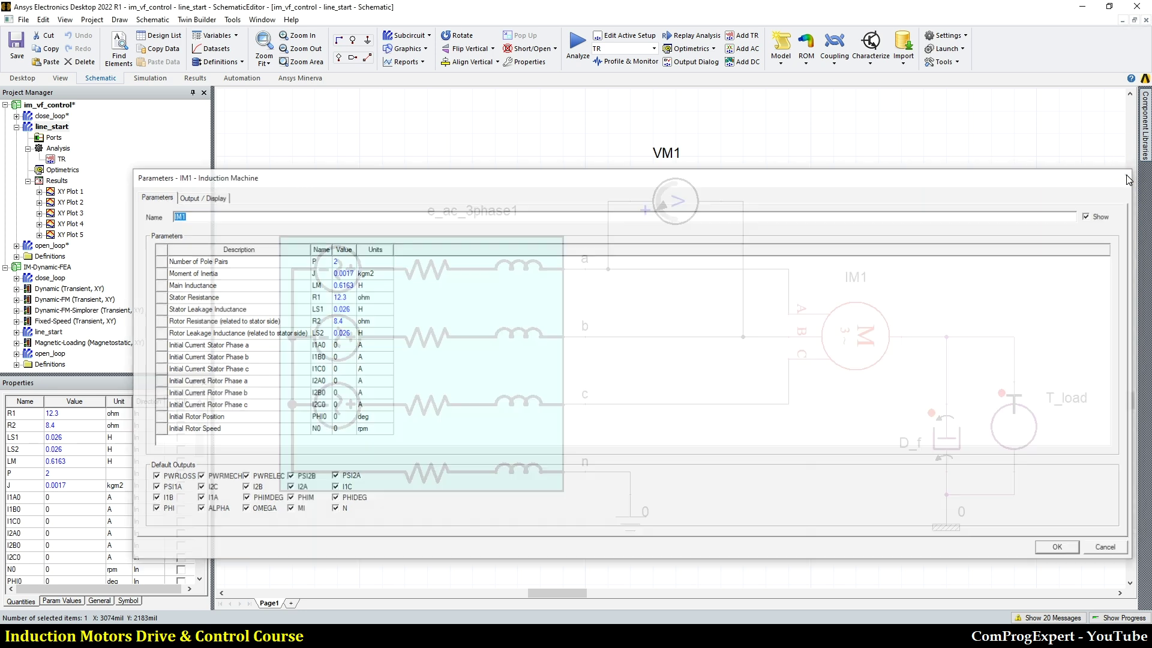
Open the open_loop schematic of im_vf_control, fit it to view and examine SUM1.VAL and INTG2.VAL in XY Plot 1
{"action": "double_click", "coordinate": [53, 246]}
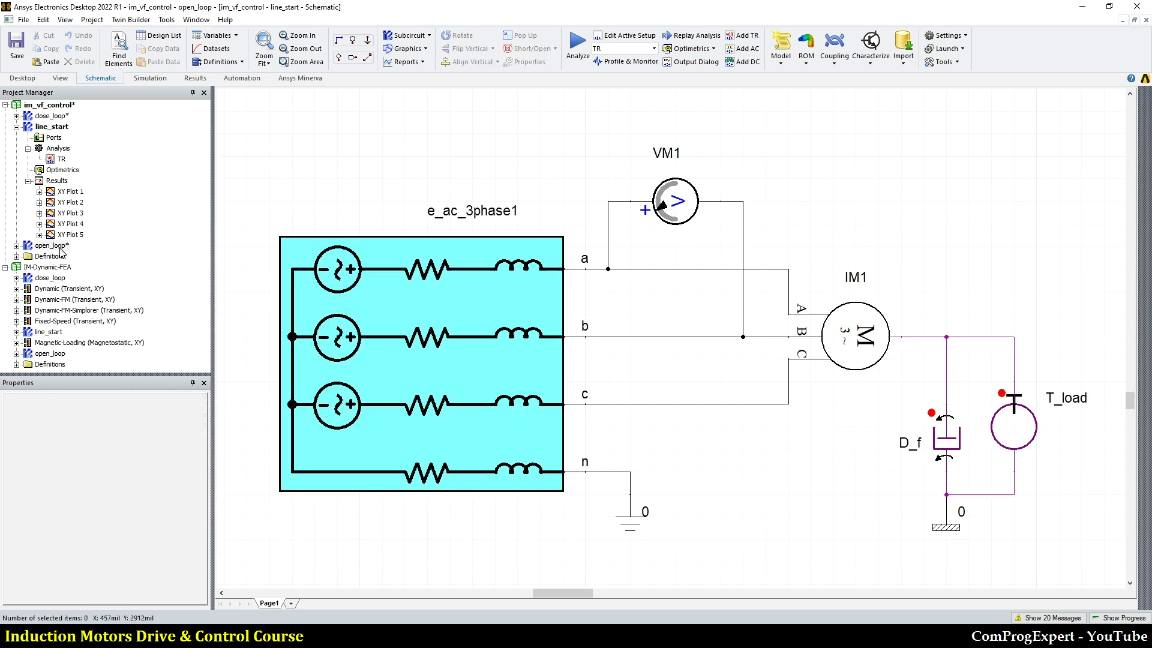
{"action": "left_click", "coordinate": [264, 41]}
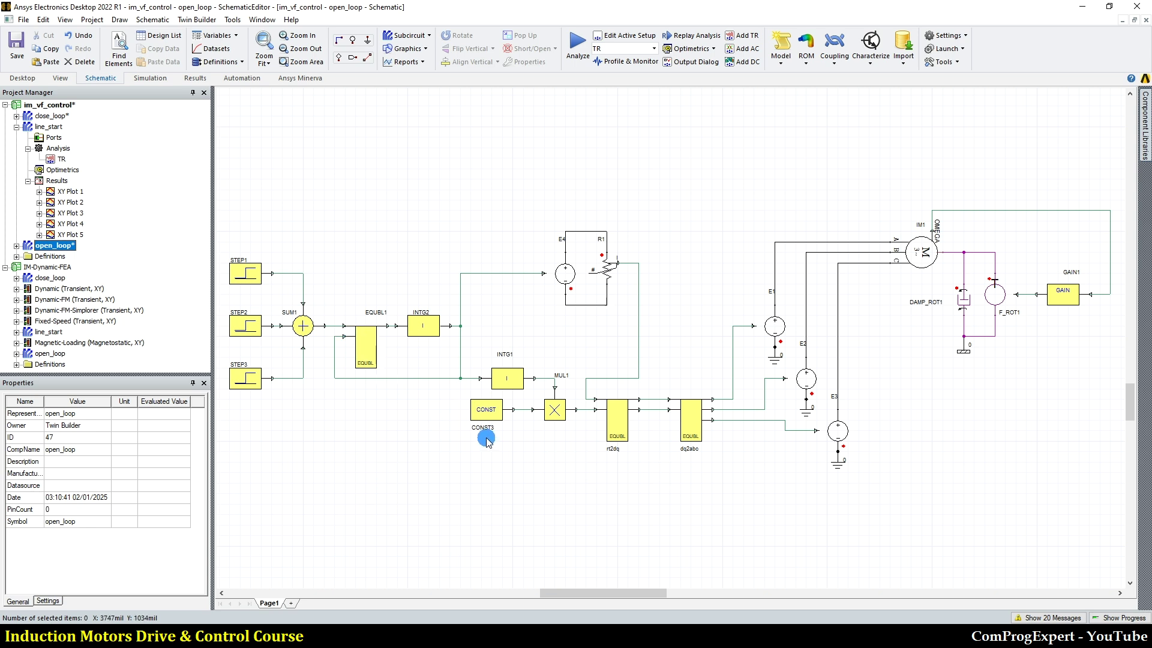
{"action": "left_click", "coordinate": [17, 246]}
{"action": "double_click", "coordinate": [75, 272]}
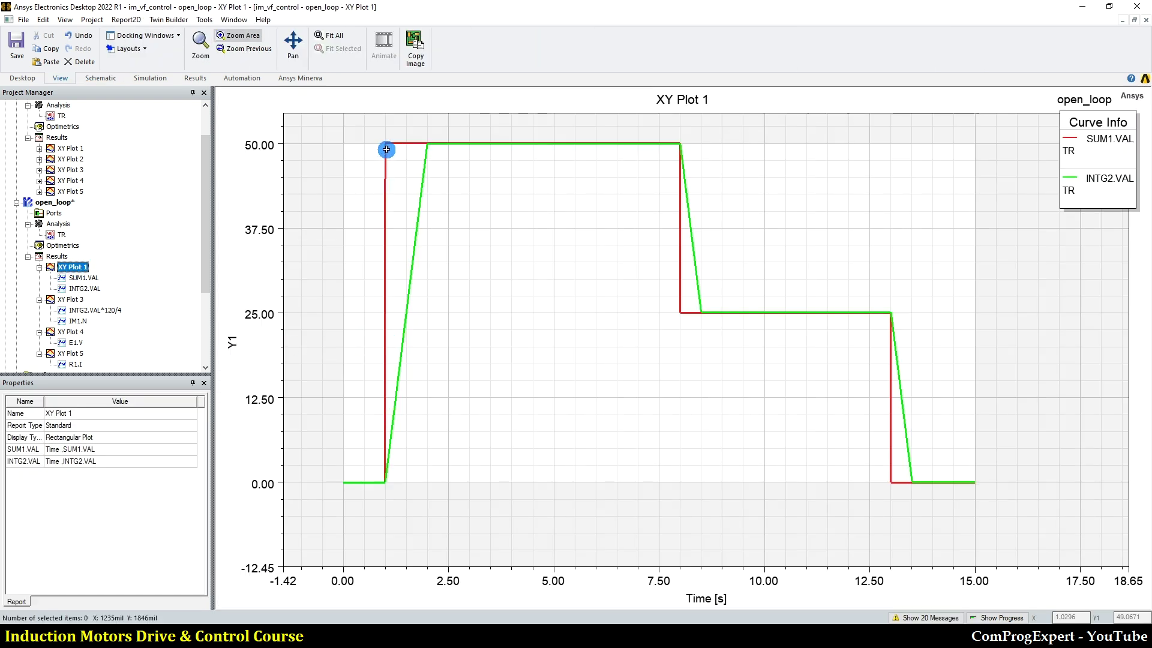
Open the open_loop design's XY Plot 3, compare the reference and IM1.N speed levels up close and restore the full plot
{"action": "double_click", "coordinate": [71, 299]}
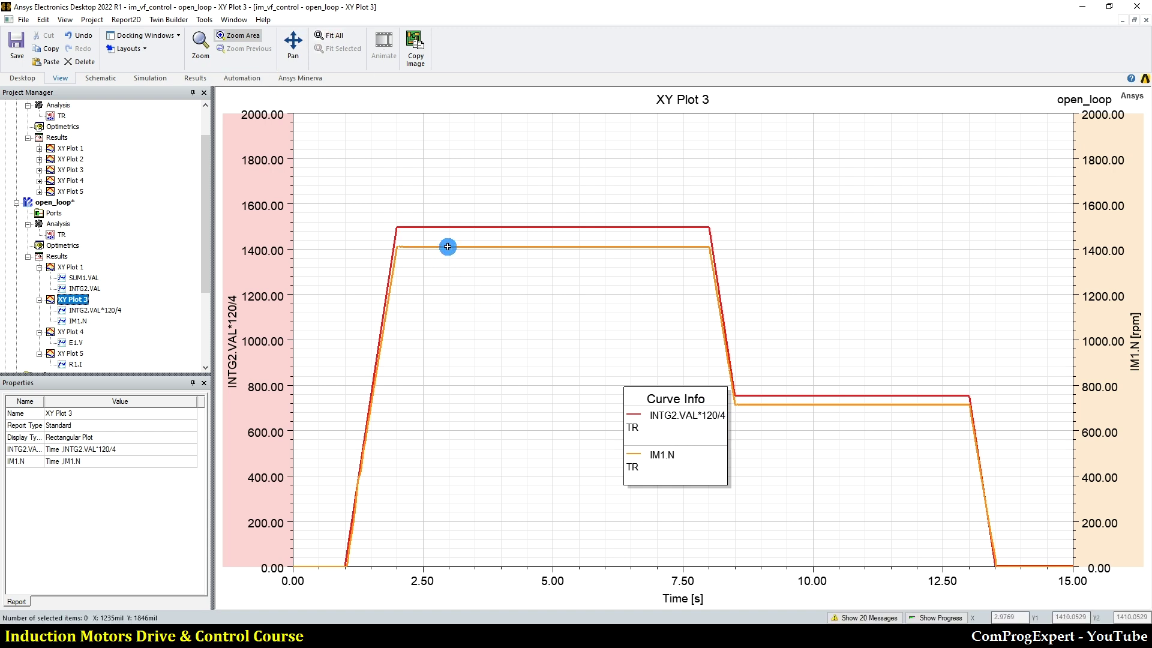
{"action": "left_click_drag", "start_coordinate": [402, 206], "coordinate": [507, 273]}
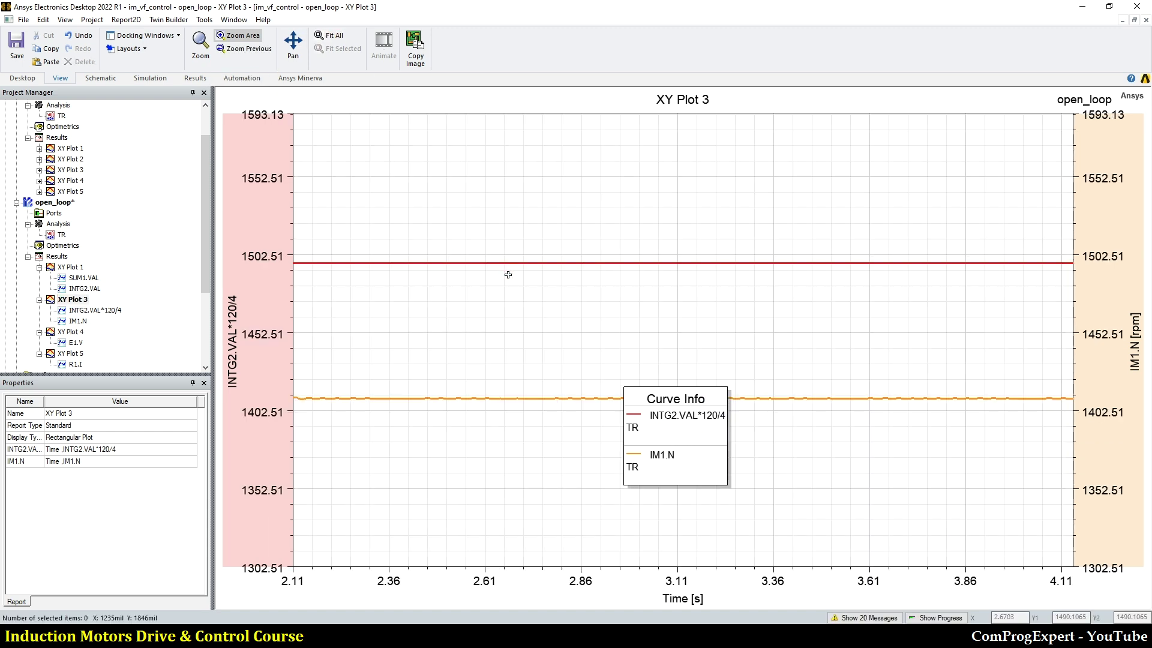
{"action": "left_click_drag", "start_coordinate": [463, 239], "coordinate": [521, 312]}
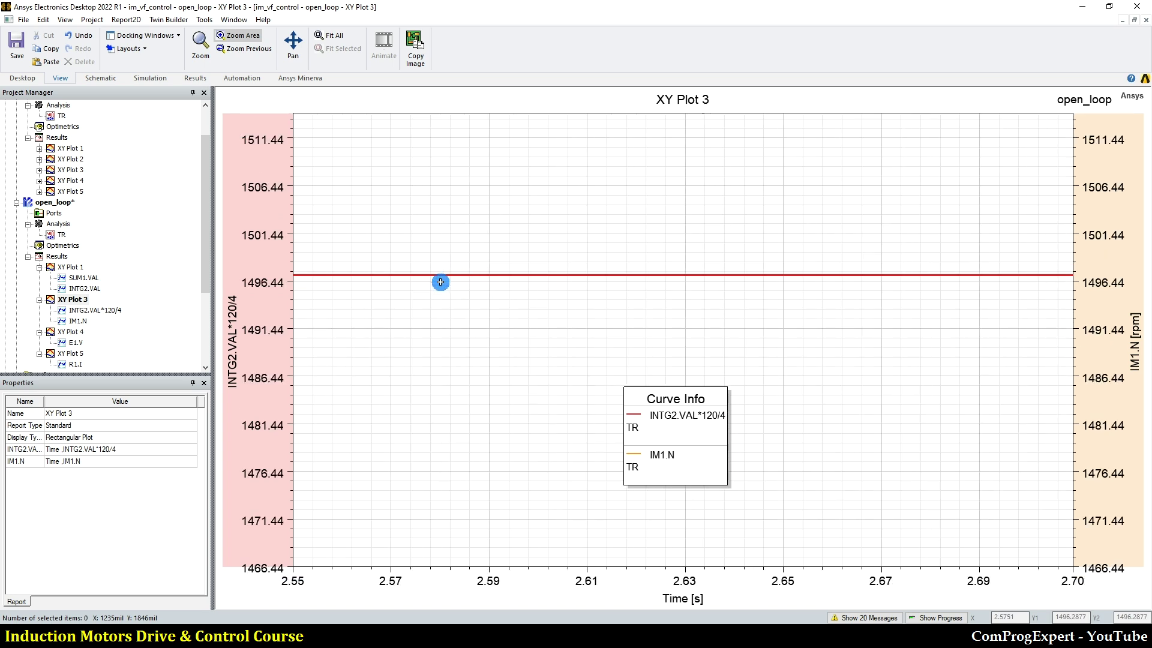
{"action": "left_click", "coordinate": [329, 36]}
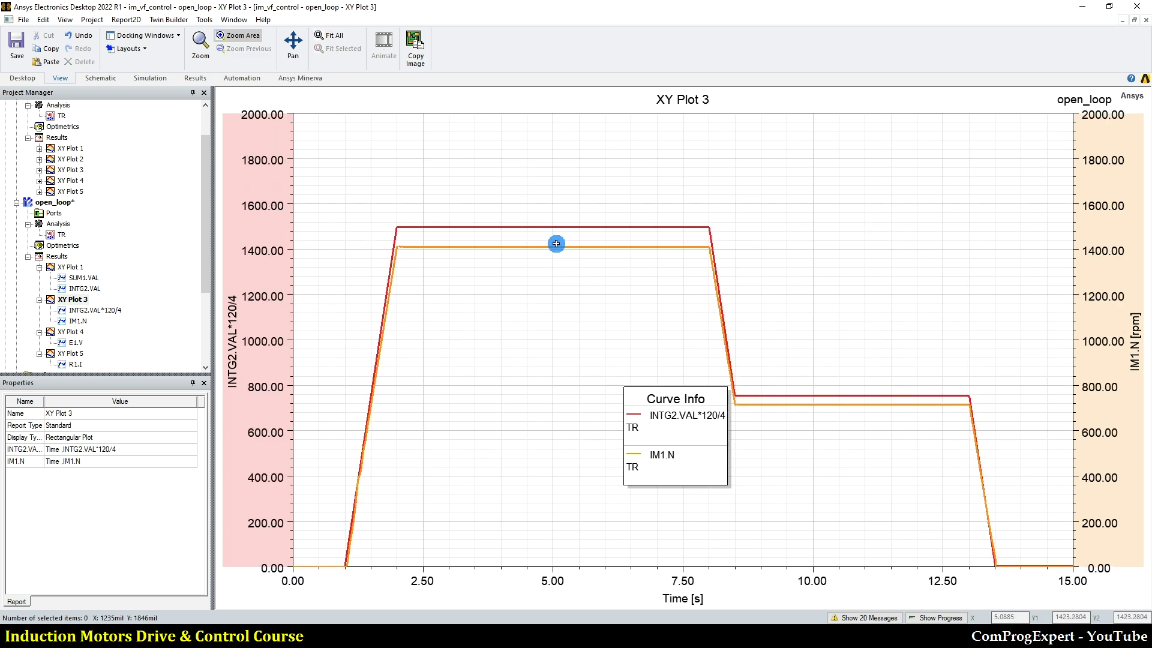
Switch to the Simulink vf_control_open_loop model and examine reference and rotor speed in Scope5
{"action": "left_click", "coordinate": [276, 637]}
{"action": "left_click", "coordinate": [280, 586]}
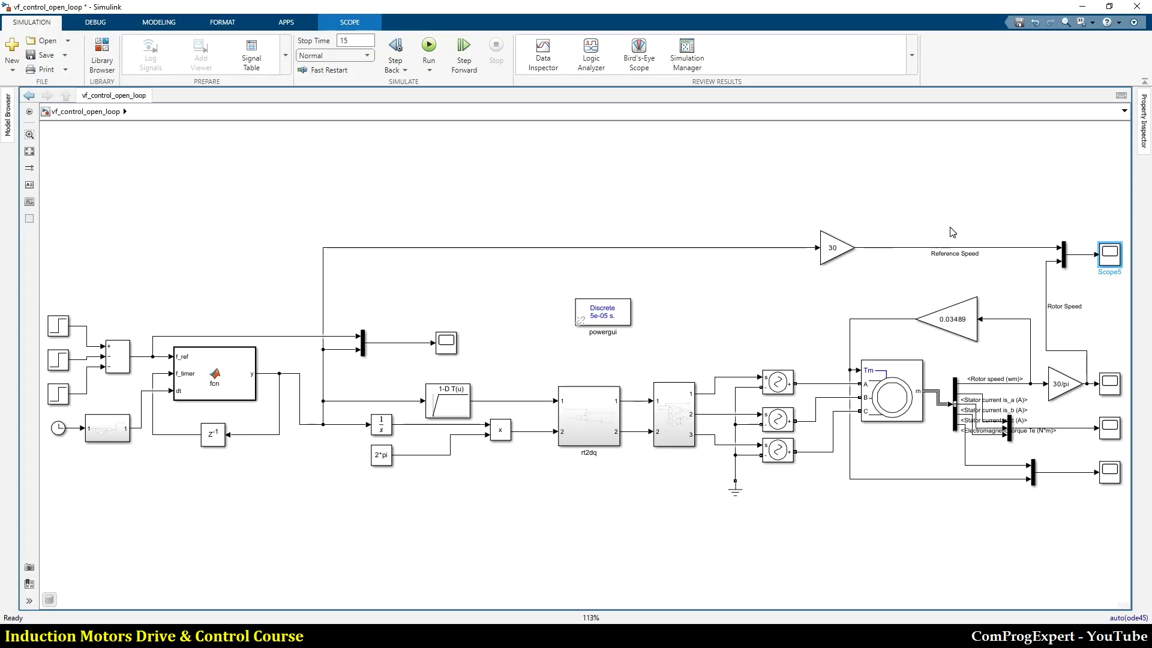
{"action": "double_click", "coordinate": [1108, 254]}
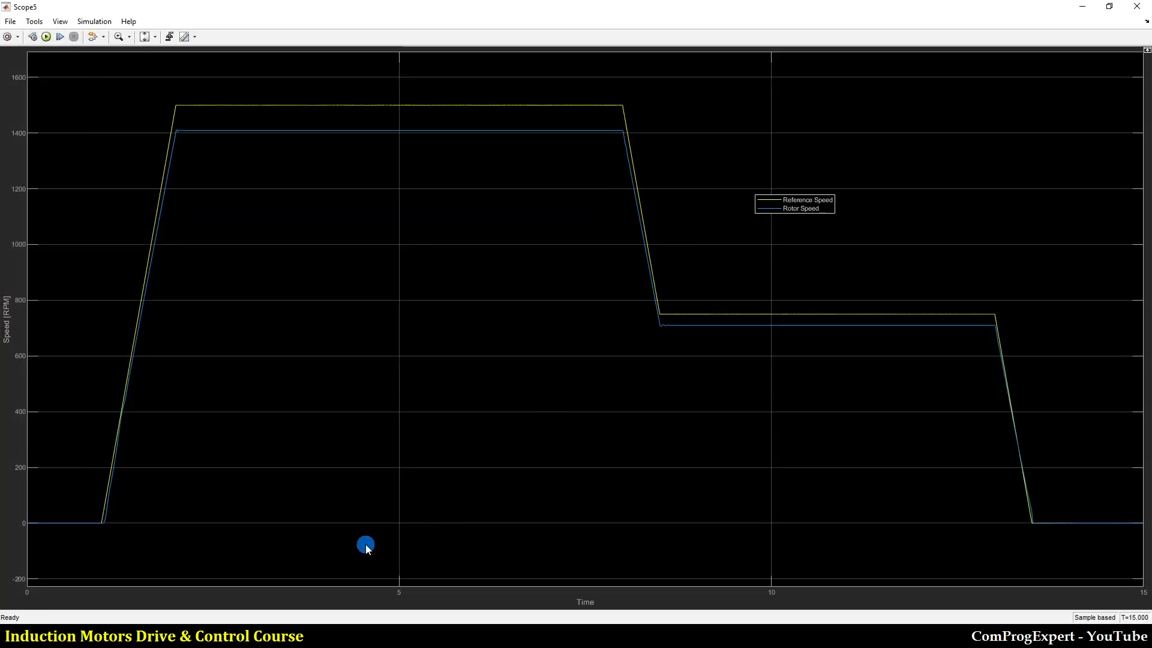
Return to Ansys Electronics Desktop, open the close_loop design of im_vf_control and view its XY Plot 2, XY Plot 1 and XY Plot 3
{"action": "left_click", "coordinate": [302, 624]}
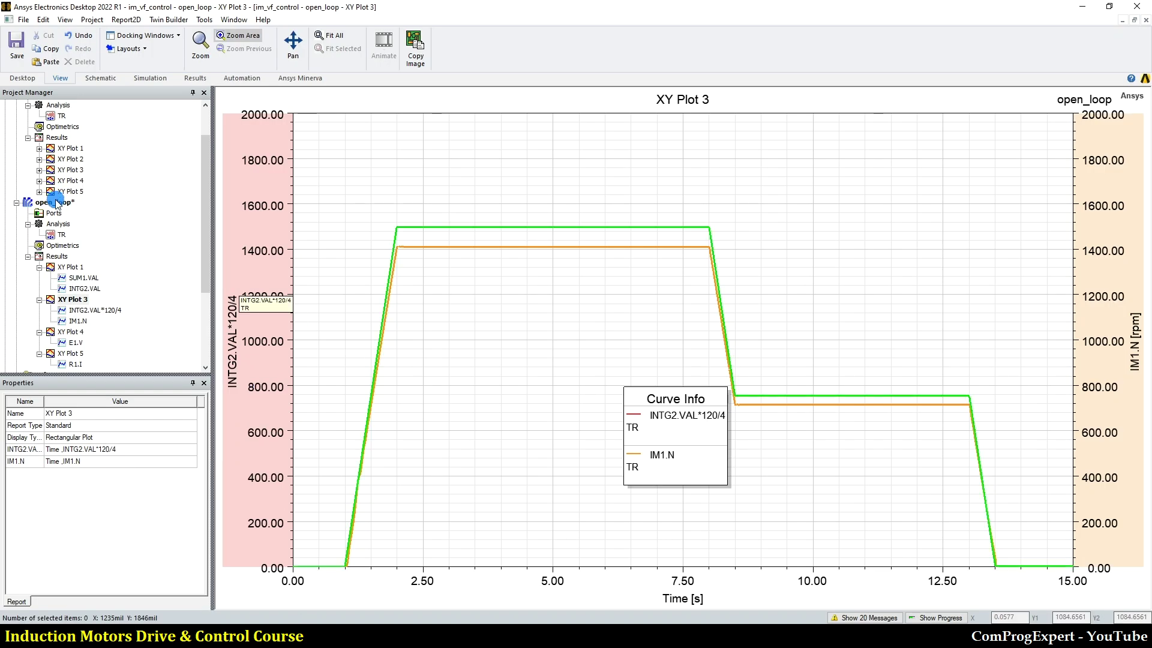
{"action": "left_click", "coordinate": [59, 216]}
{"action": "left_click", "coordinate": [16, 115]}
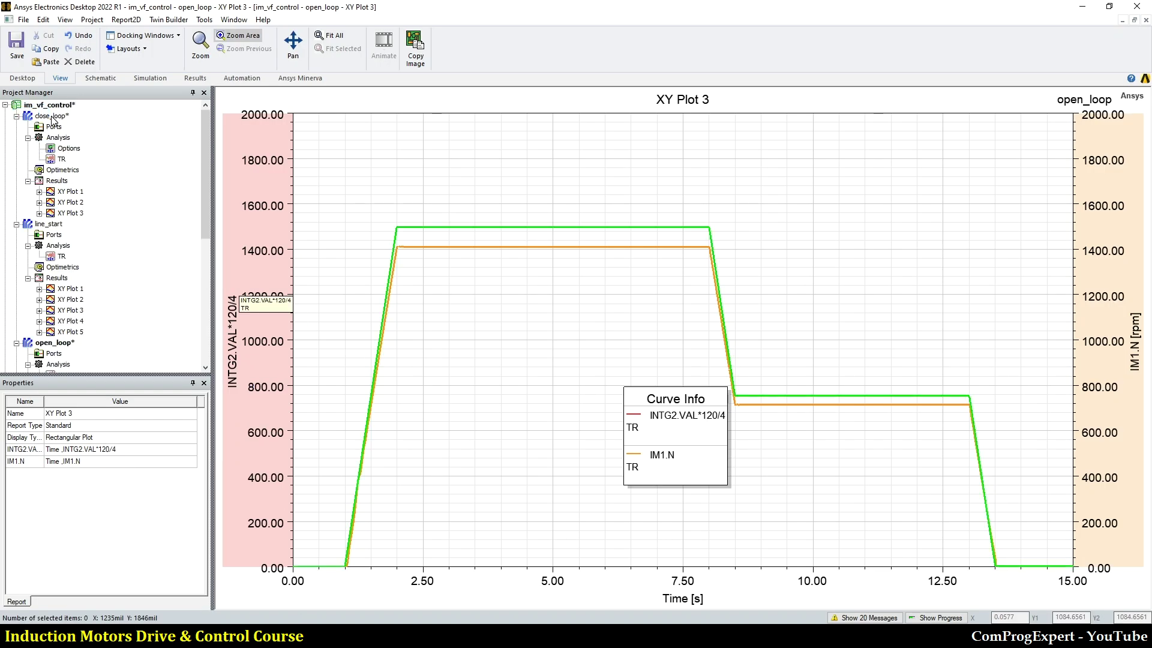
{"action": "double_click", "coordinate": [52, 117]}
{"action": "left_click", "coordinate": [71, 191]}
{"action": "double_click", "coordinate": [72, 202]}
{"action": "left_click", "coordinate": [71, 193]}
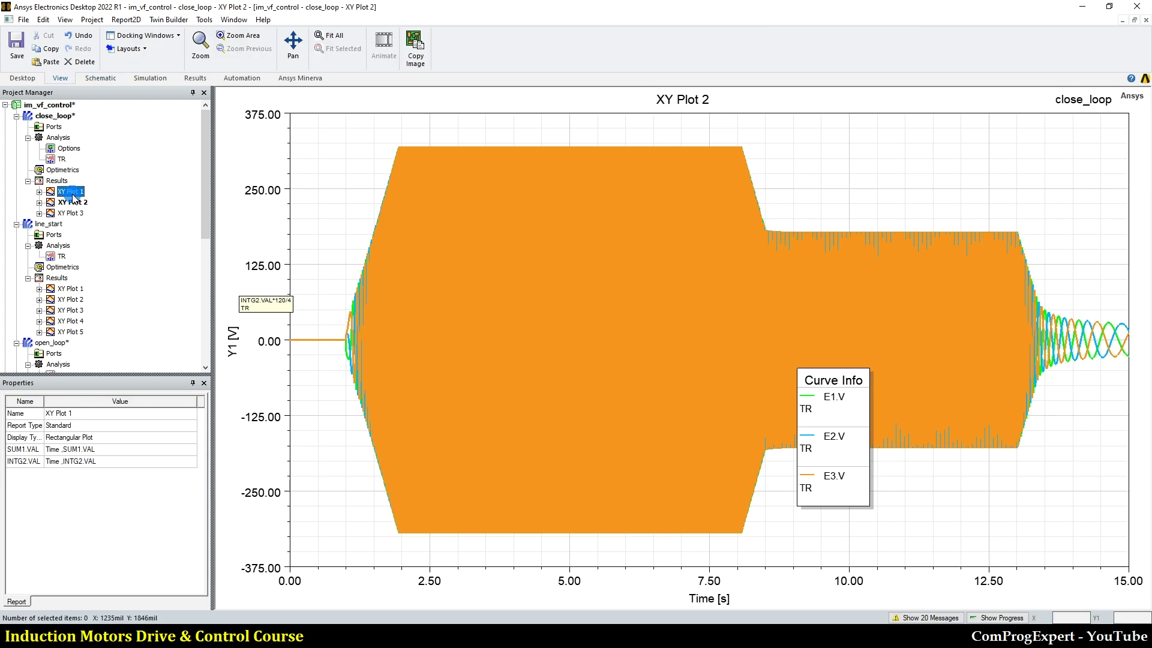
{"action": "double_click", "coordinate": [72, 192]}
{"action": "double_click", "coordinate": [70, 213]}
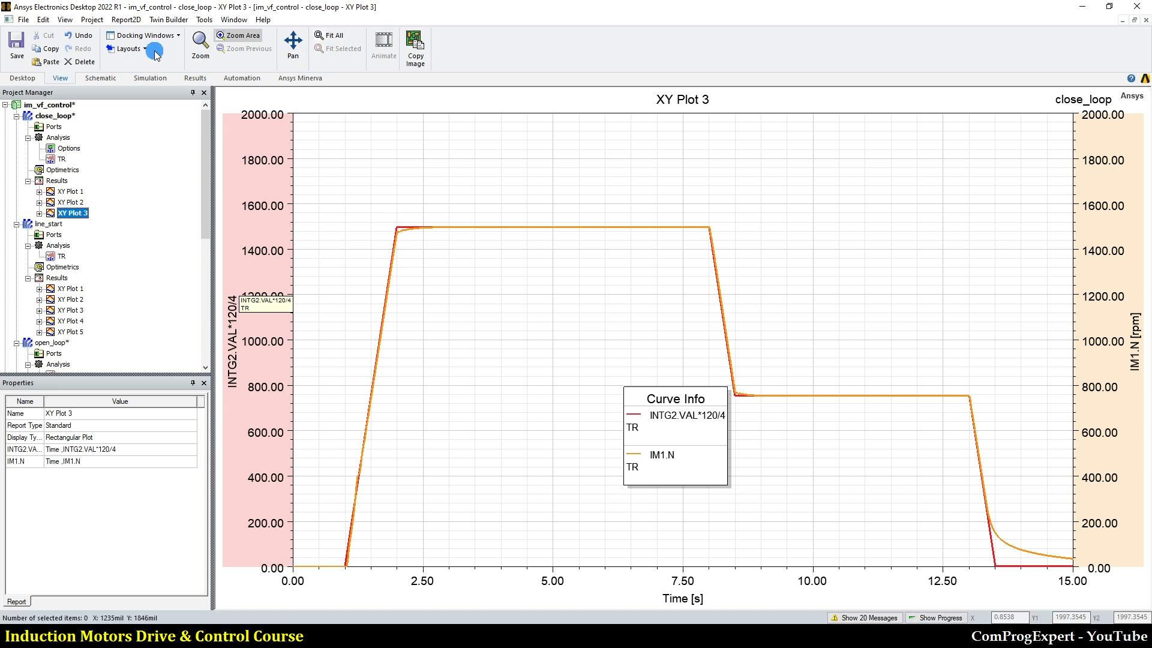
Examine the settling of IM1.N near 2 s and its steady section near 5 s in the close_loop XY Plot 3, and restore the full plot
{"action": "left_click_drag", "start_coordinate": [387, 201], "coordinate": [523, 280]}
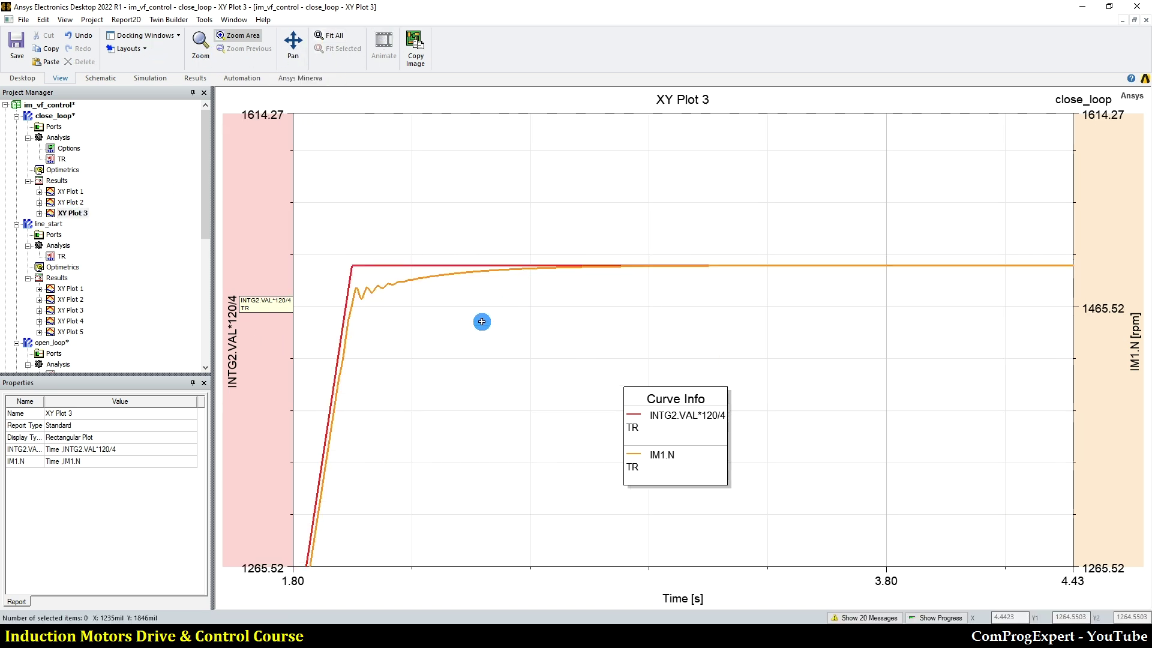
{"action": "left_click_drag", "start_coordinate": [327, 221], "coordinate": [519, 368]}
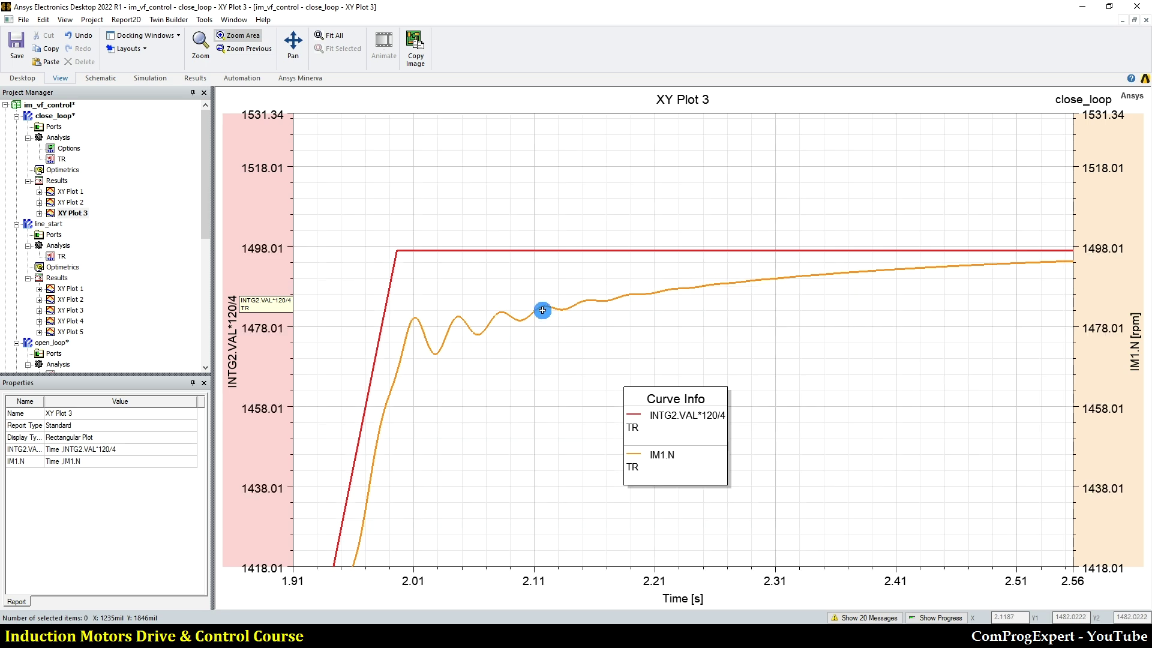
{"action": "left_click", "coordinate": [329, 34]}
{"action": "left_click_drag", "start_coordinate": [540, 193], "coordinate": [641, 260]}
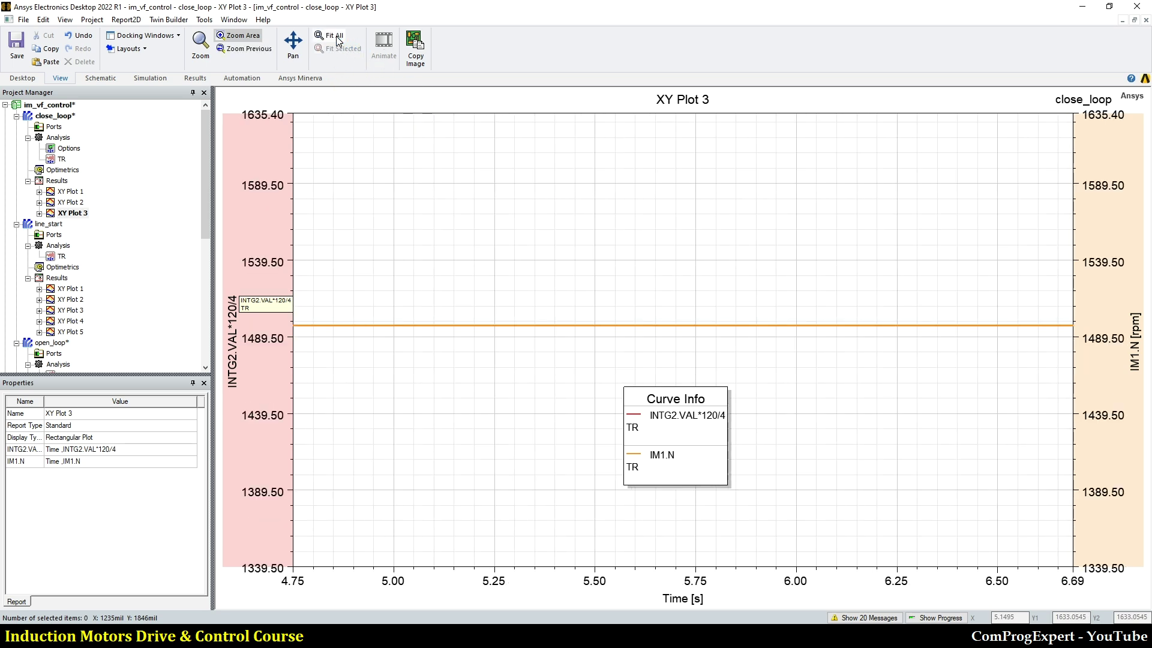
{"action": "left_click", "coordinate": [529, 305]}
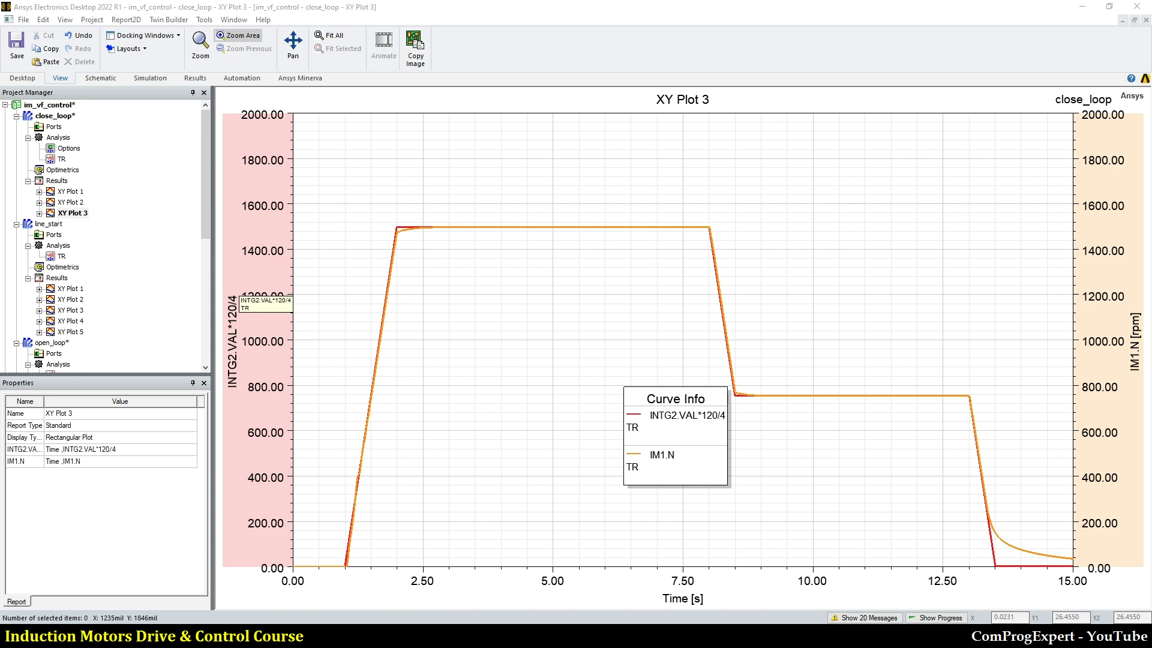
Switch to the Simulink vf_control_close_loop model, examine reference and rotor speed near 2 s in Scope3, and restore the full time range
{"action": "left_click", "coordinate": [257, 599]}
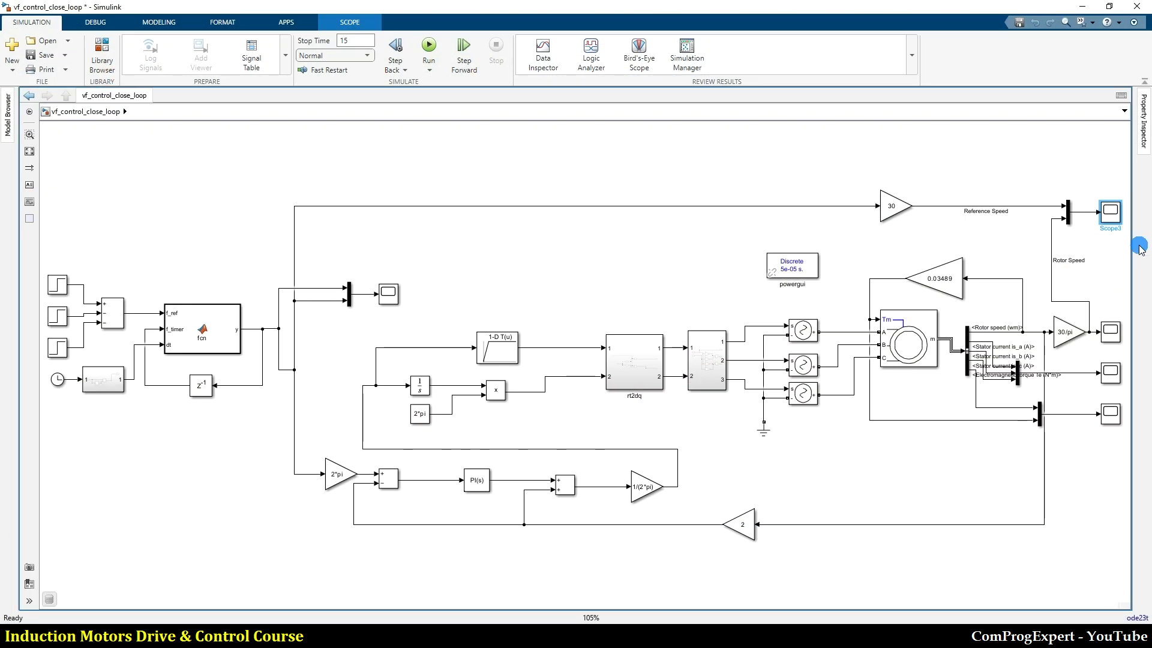
{"action": "double_click", "coordinate": [1111, 210]}
{"action": "left_click_drag", "start_coordinate": [282, 88], "coordinate": [117, 146]}
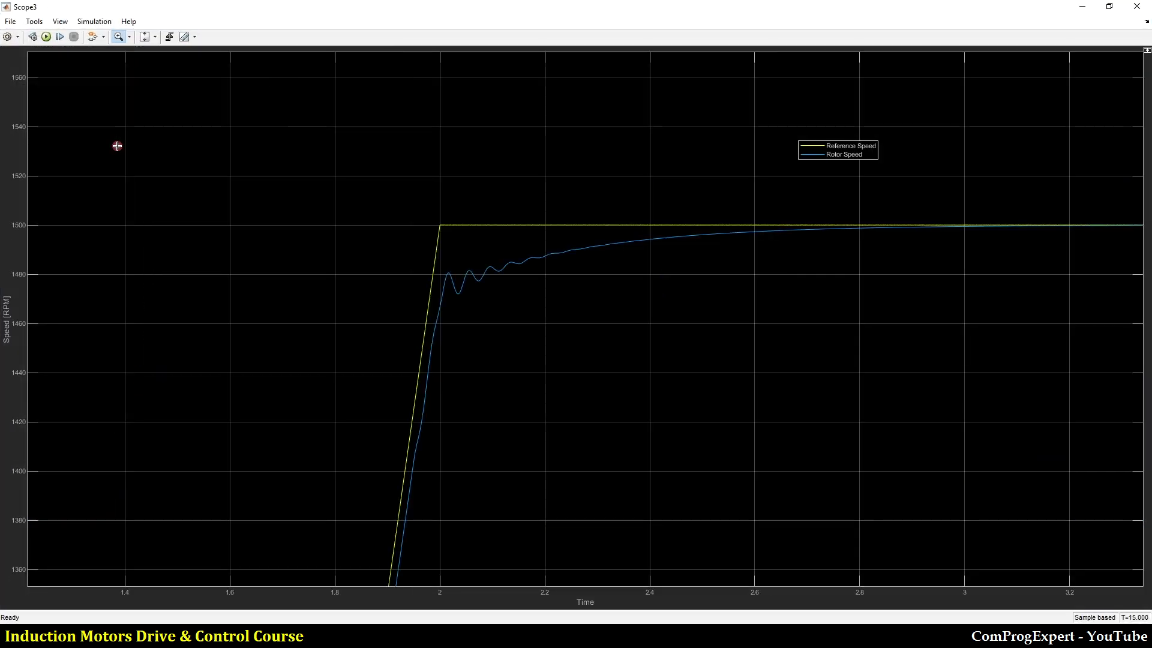
{"action": "left_click", "coordinate": [142, 39]}
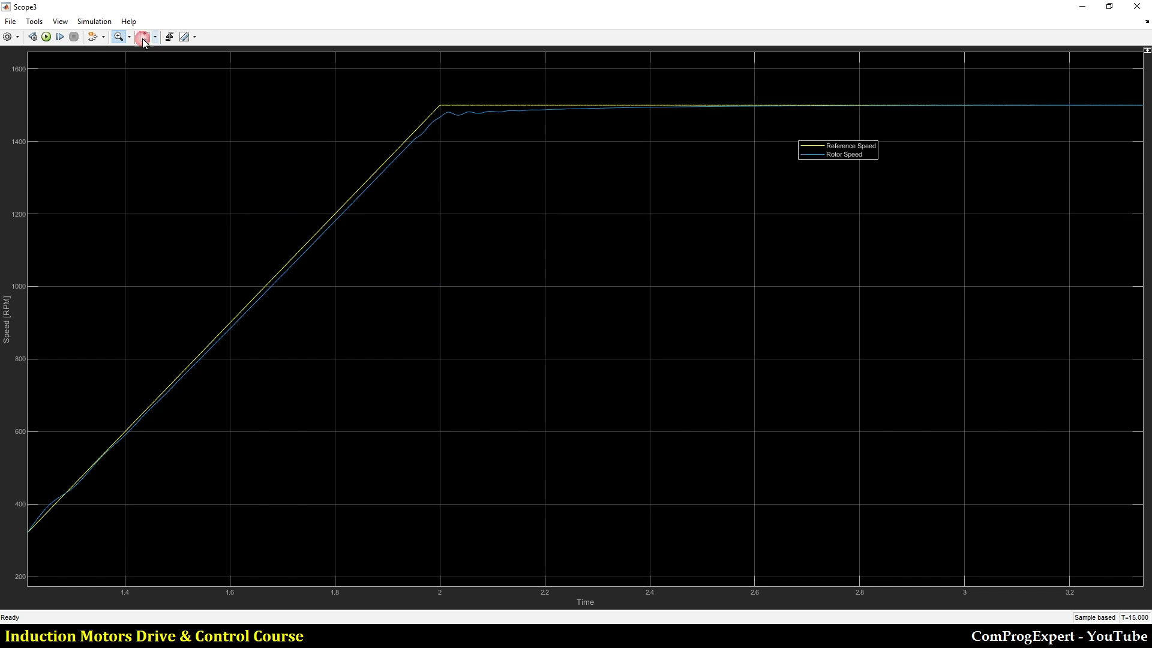
{"action": "left_click_drag", "start_coordinate": [262, 150], "coordinate": [261, 151]}
{"action": "left_click", "coordinate": [130, 38]}
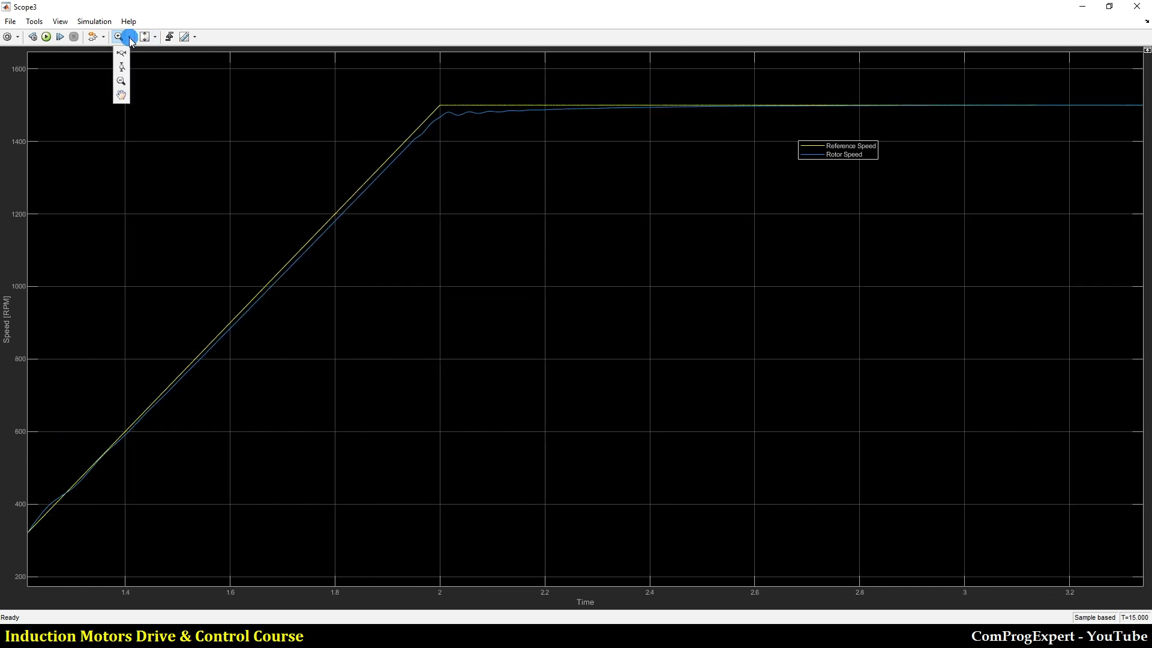
{"action": "left_click", "coordinate": [154, 40]}
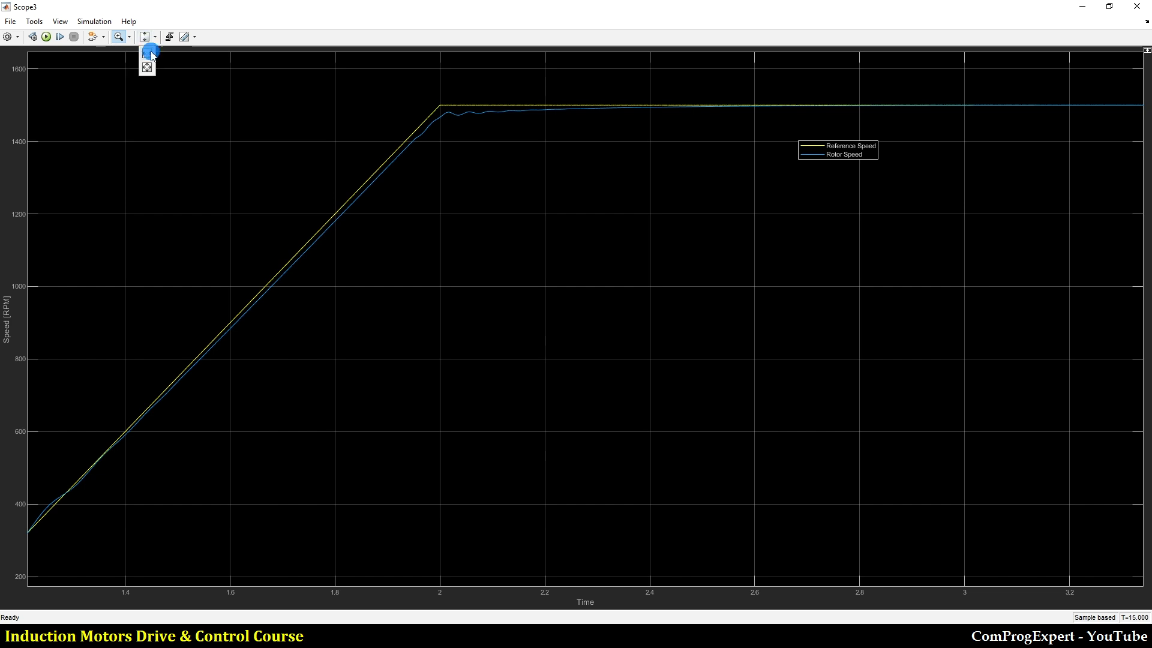
{"action": "left_click", "coordinate": [149, 67]}
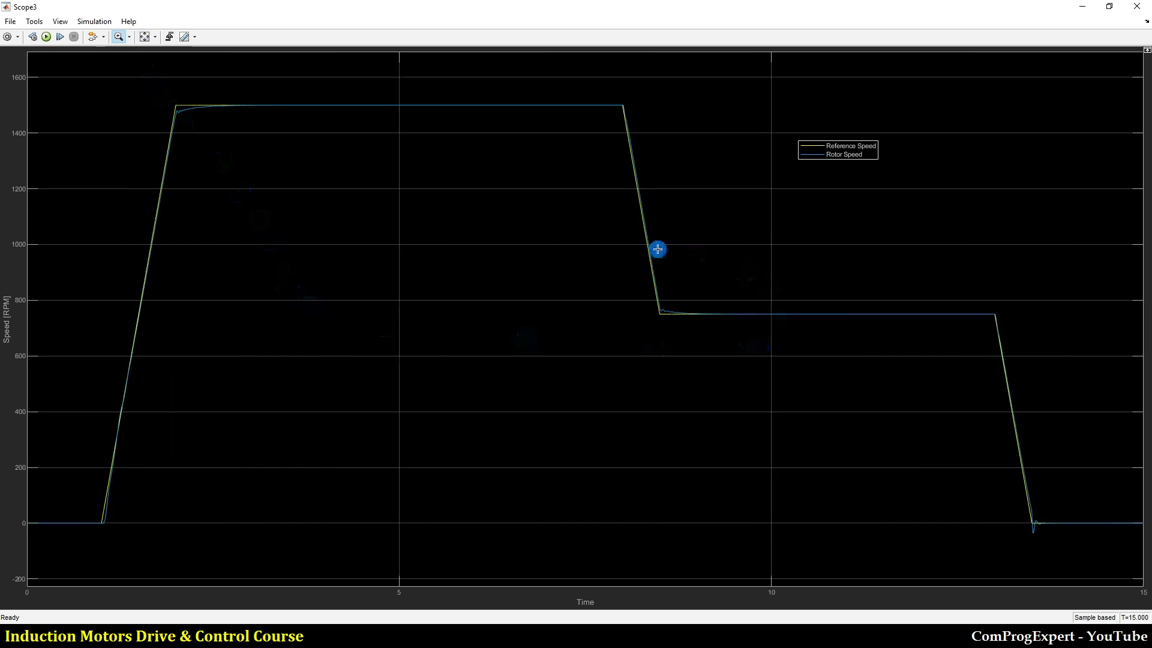
Return to Ansys Electronics Desktop and view the close_loop and open_loop schematics of the IM-Dynamic-FEA project, examining the FEA1 connections in open_loop
{"action": "left_click", "coordinate": [303, 636]}
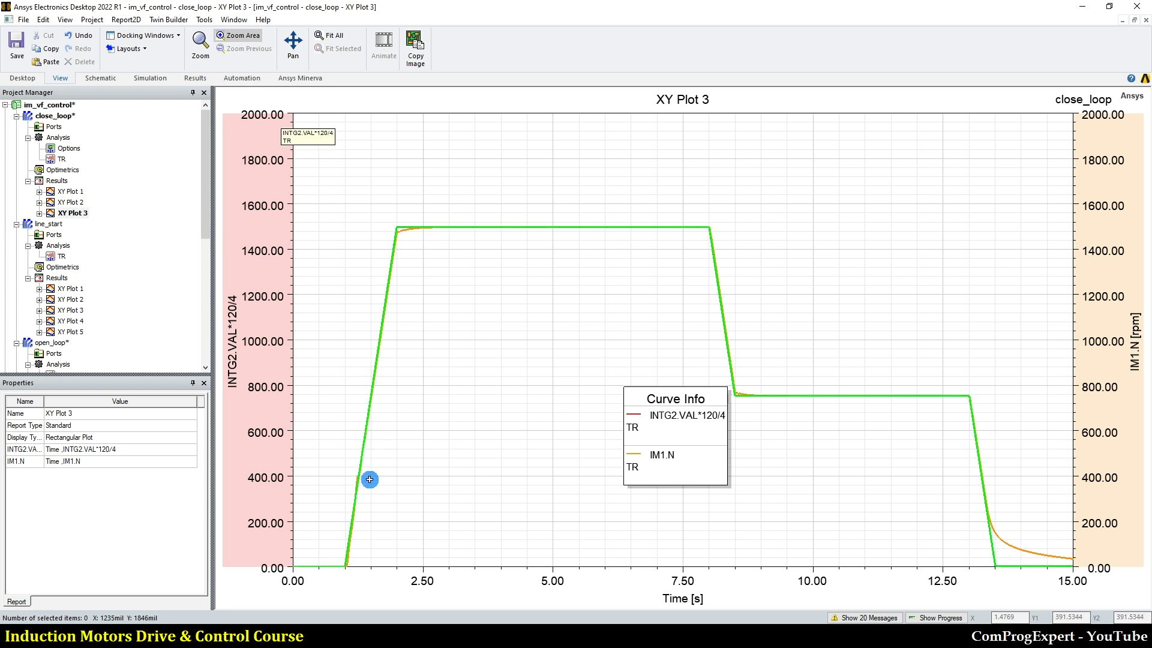
{"action": "scroll", "coordinate": [92, 270], "scroll_direction": "down", "scroll_amount": 4}
{"action": "scroll", "coordinate": [92, 271], "scroll_direction": "down", "scroll_amount": 4}
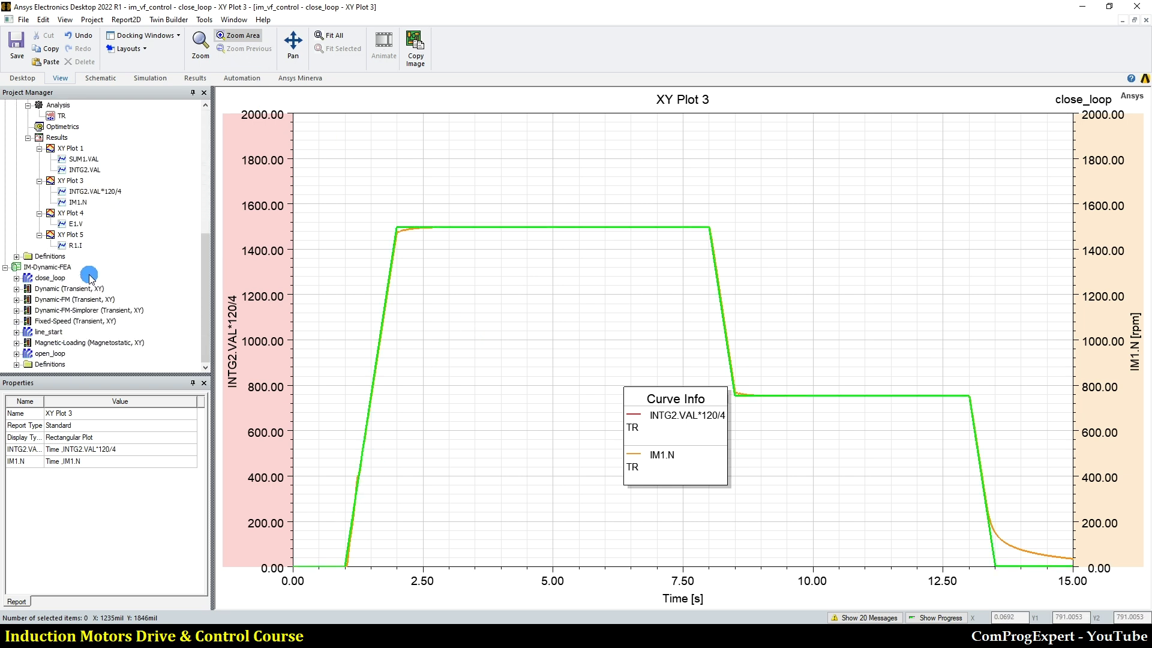
{"action": "double_click", "coordinate": [53, 278]}
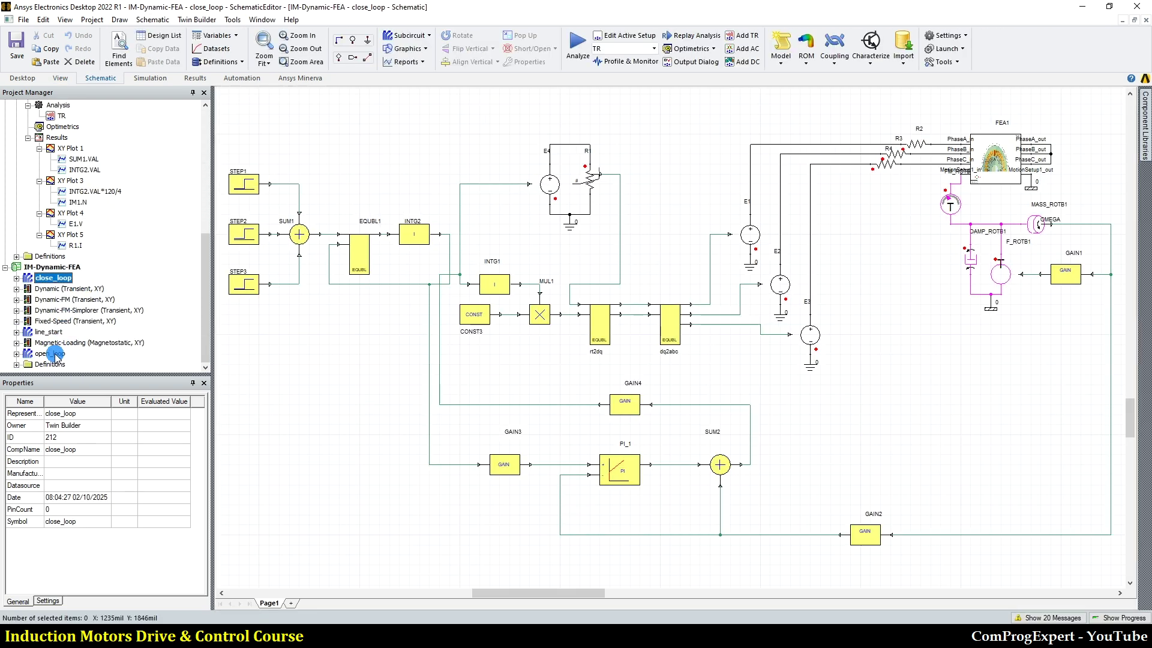
{"action": "double_click", "coordinate": [54, 354]}
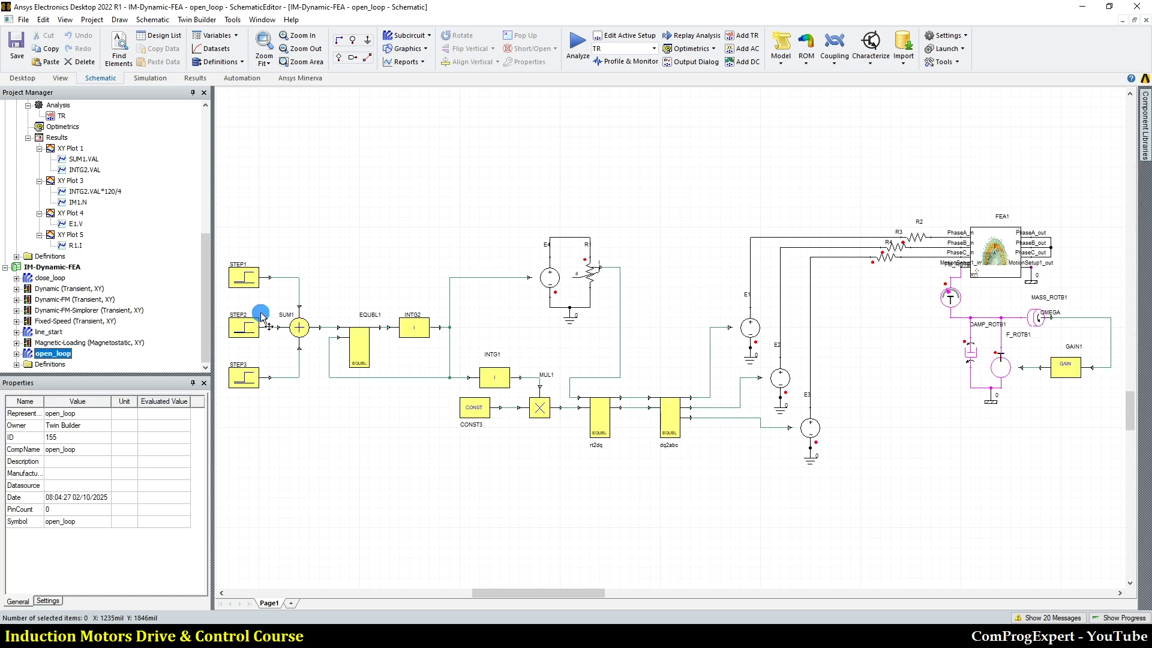
{"action": "scroll", "coordinate": [1042, 234], "scroll_direction": "up", "scroll_amount": 2}
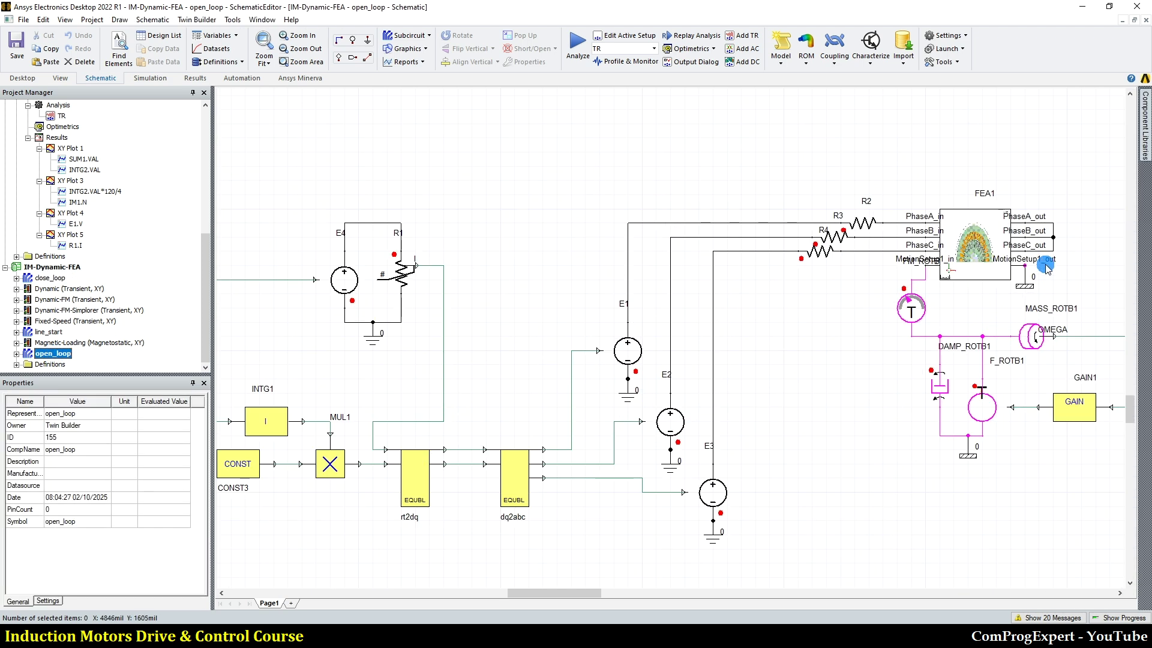
View the Dynamic-FM-Simplorer motor geometry, and inspect the FEA1 block and its phase and motion connections in the close_loop schematic
{"action": "double_click", "coordinate": [90, 310]}
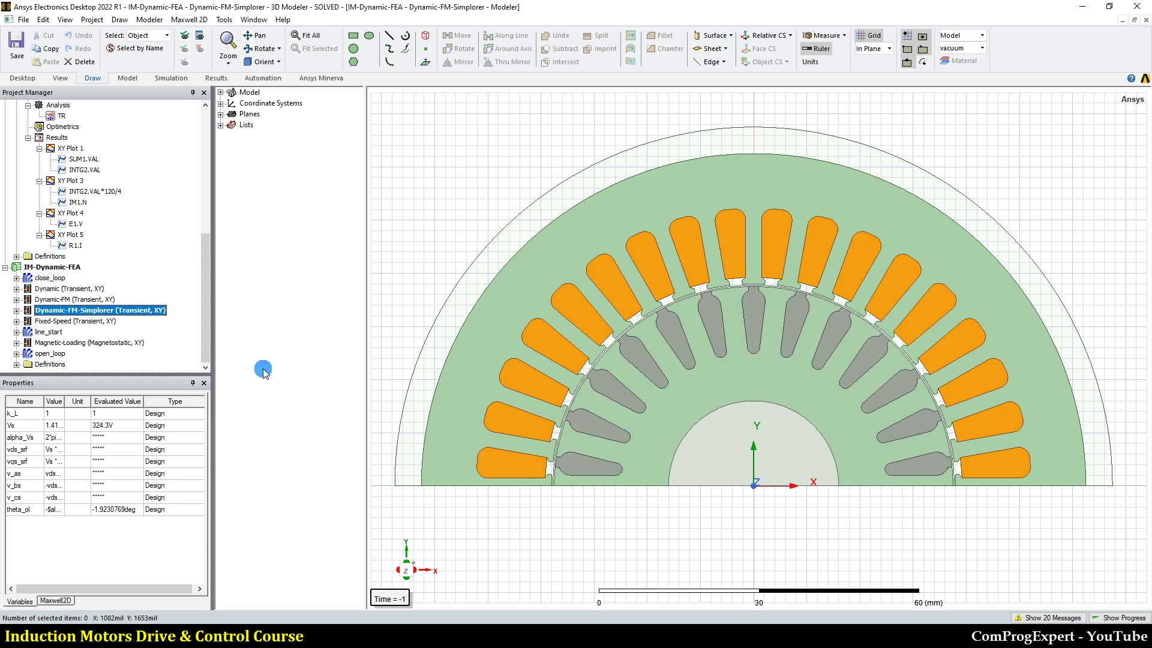
{"action": "double_click", "coordinate": [45, 278]}
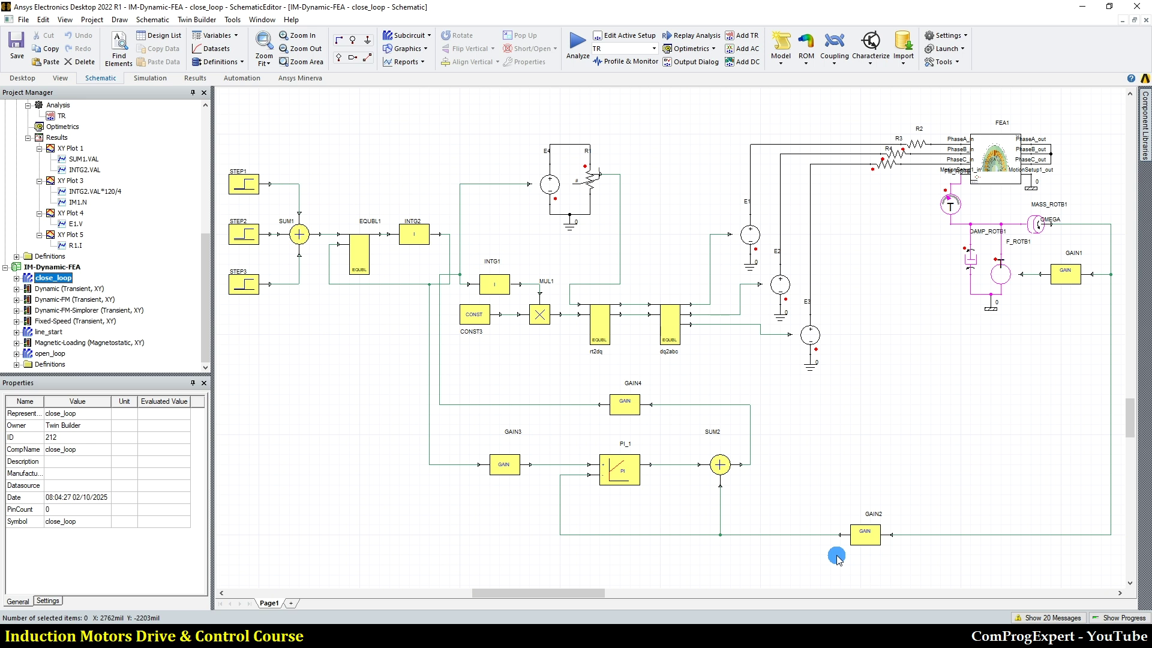
{"action": "scroll", "coordinate": [1009, 138], "scroll_direction": "up", "scroll_amount": 2}
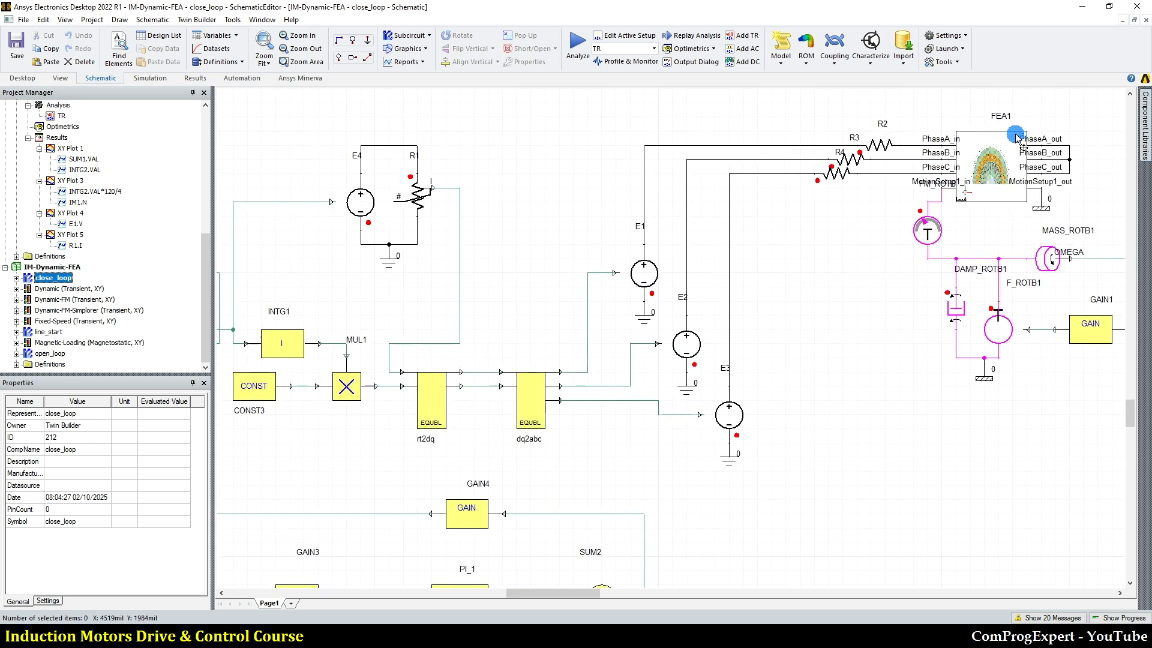
{"action": "scroll", "coordinate": [1015, 136], "scroll_direction": "up", "scroll_amount": 1}
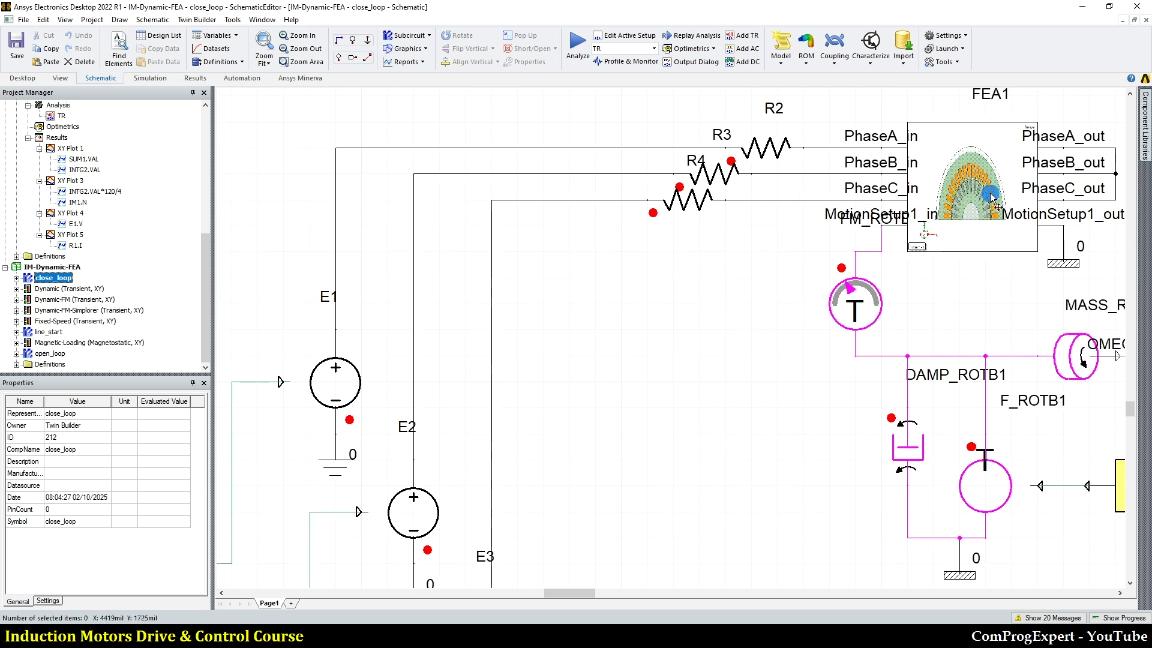
{"action": "left_click", "coordinate": [885, 246]}
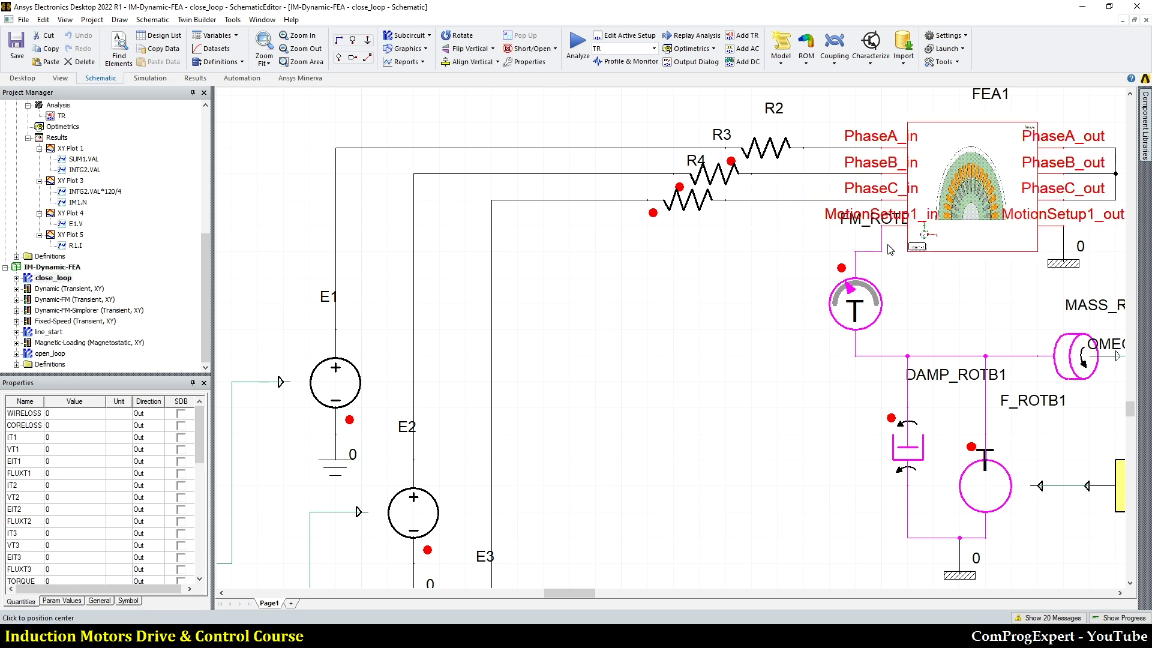
{"action": "scroll", "coordinate": [936, 237], "scroll_direction": "down", "scroll_amount": 2}
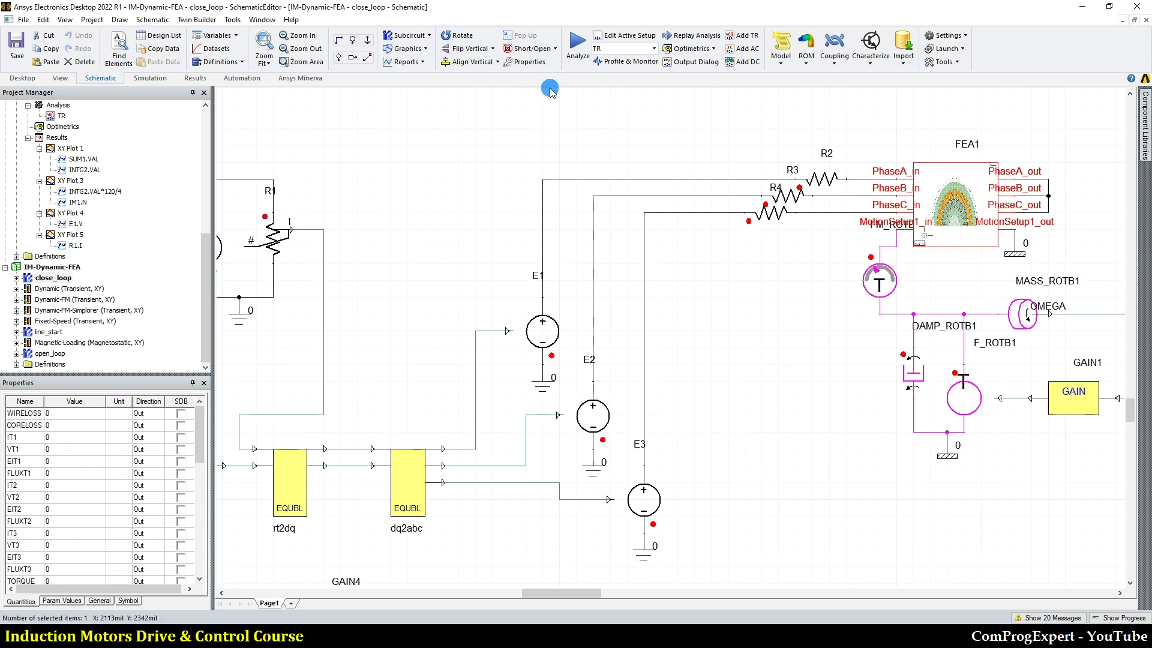
{"action": "left_click", "coordinate": [264, 41]}
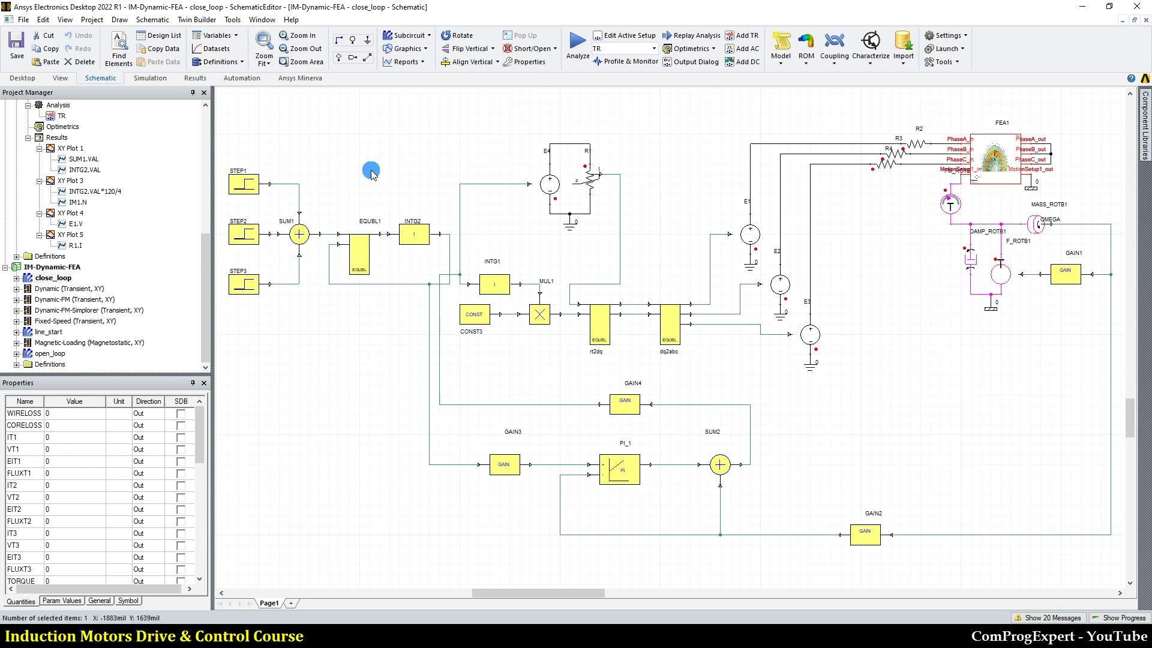
{"action": "left_click", "coordinate": [418, 155]}
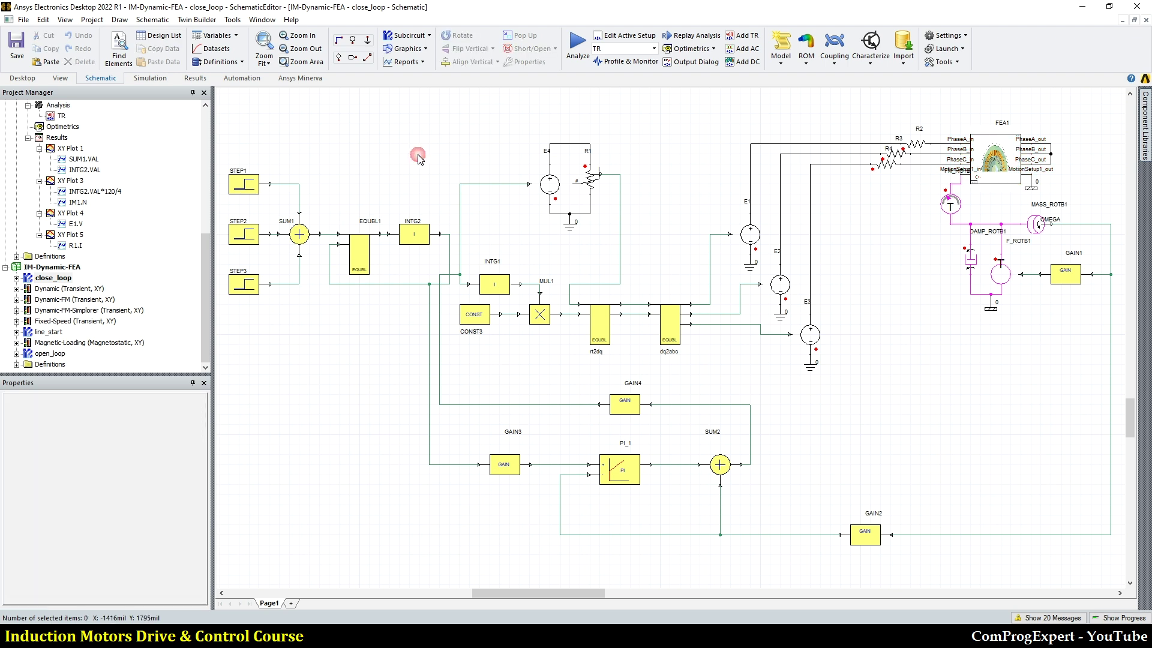
Open XY Plot 1 from the results of the IM-Dynamic-FEA close_loop design and fit all its curves
{"action": "left_click", "coordinate": [53, 278]}
{"action": "left_click", "coordinate": [16, 278]}
{"action": "scroll", "coordinate": [52, 327], "scroll_direction": "down", "scroll_amount": 1}
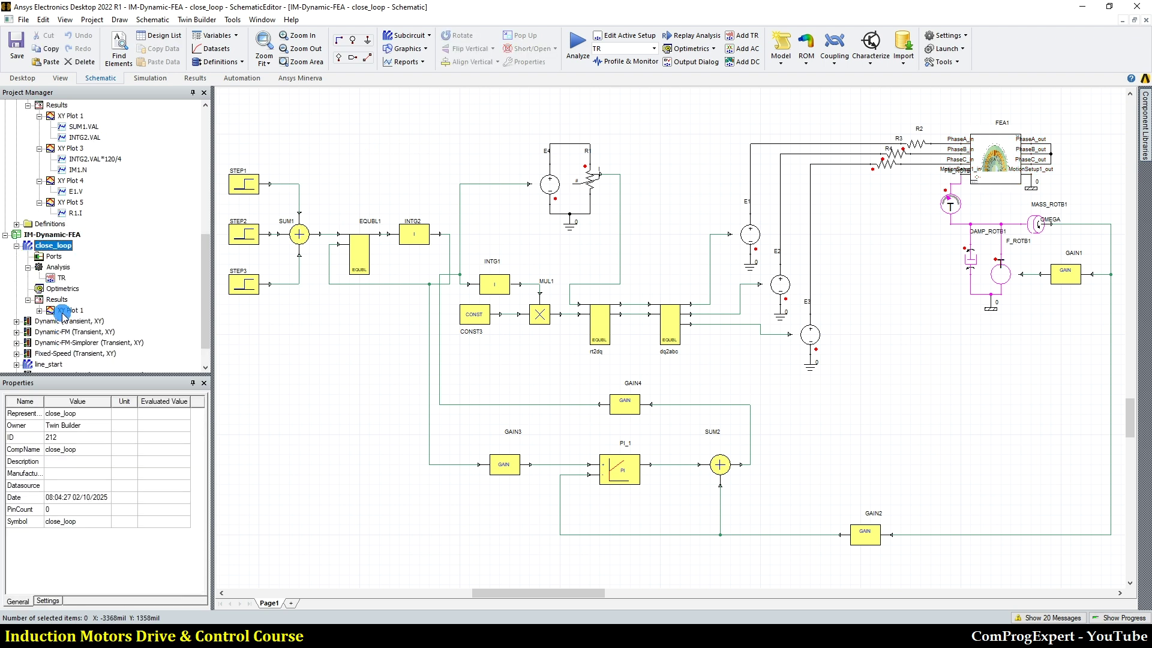
{"action": "double_click", "coordinate": [71, 310]}
{"action": "scroll", "coordinate": [576, 354], "scroll_direction": "down", "scroll_amount": 1}
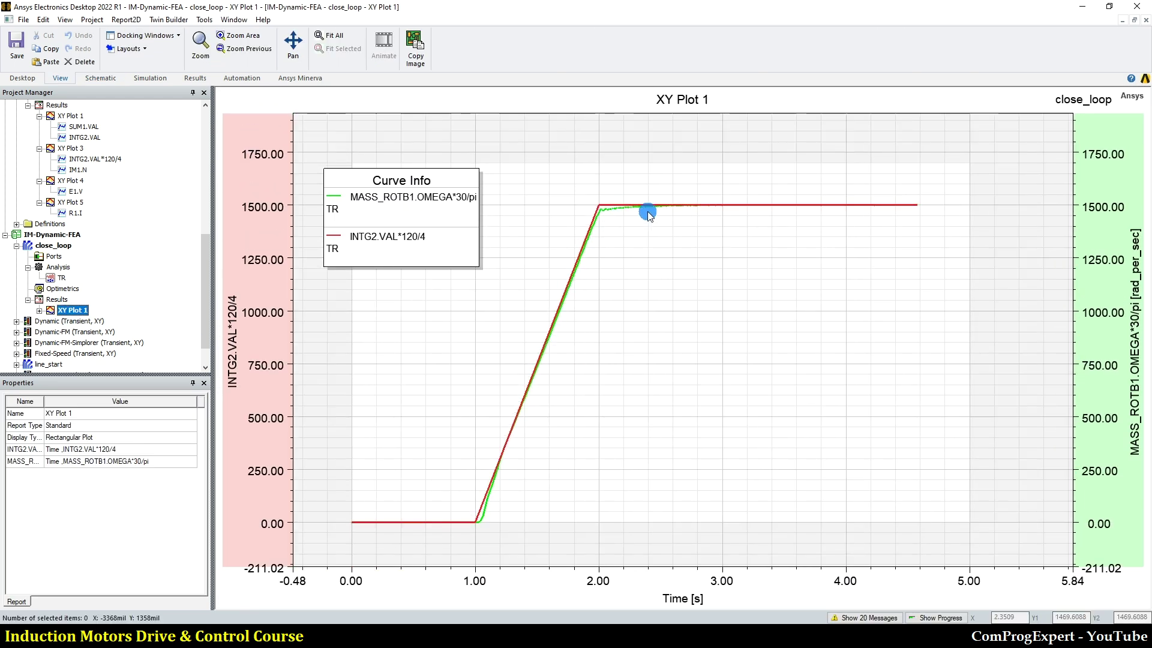
{"action": "left_click", "coordinate": [330, 35]}
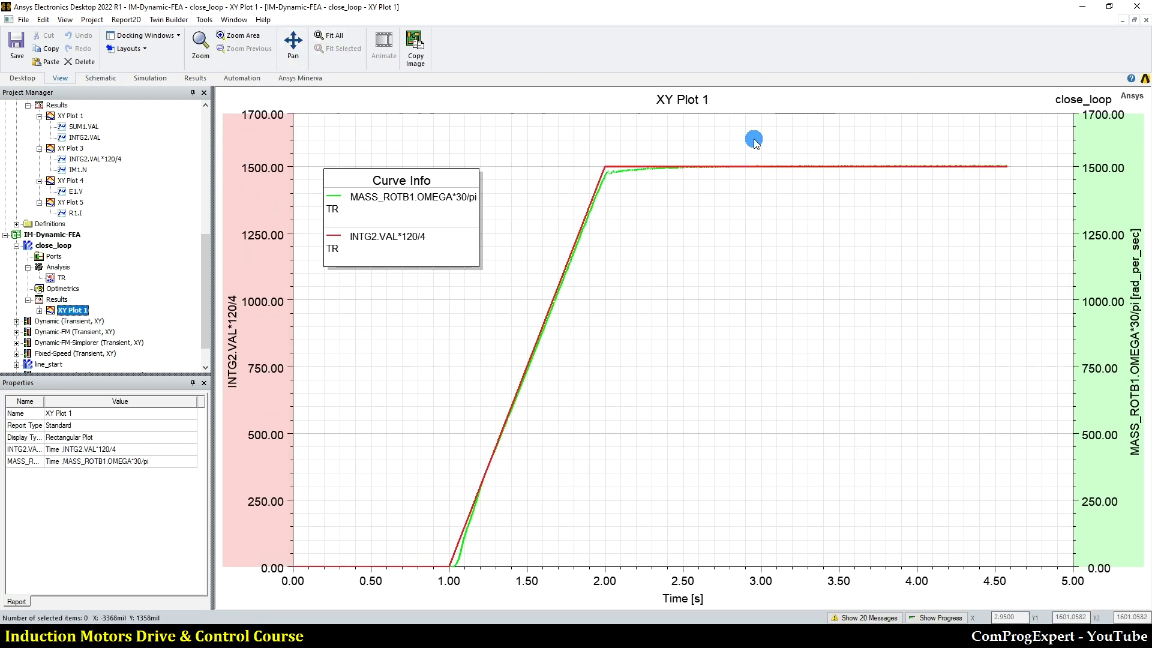
Examine the settling of MASS_ROTB1.OMEGA*30/pi against the reference near 2 s in XY Plot 1, and restore the full plot
{"action": "left_click", "coordinate": [238, 36]}
{"action": "left_click_drag", "start_coordinate": [834, 133], "coordinate": [533, 212]}
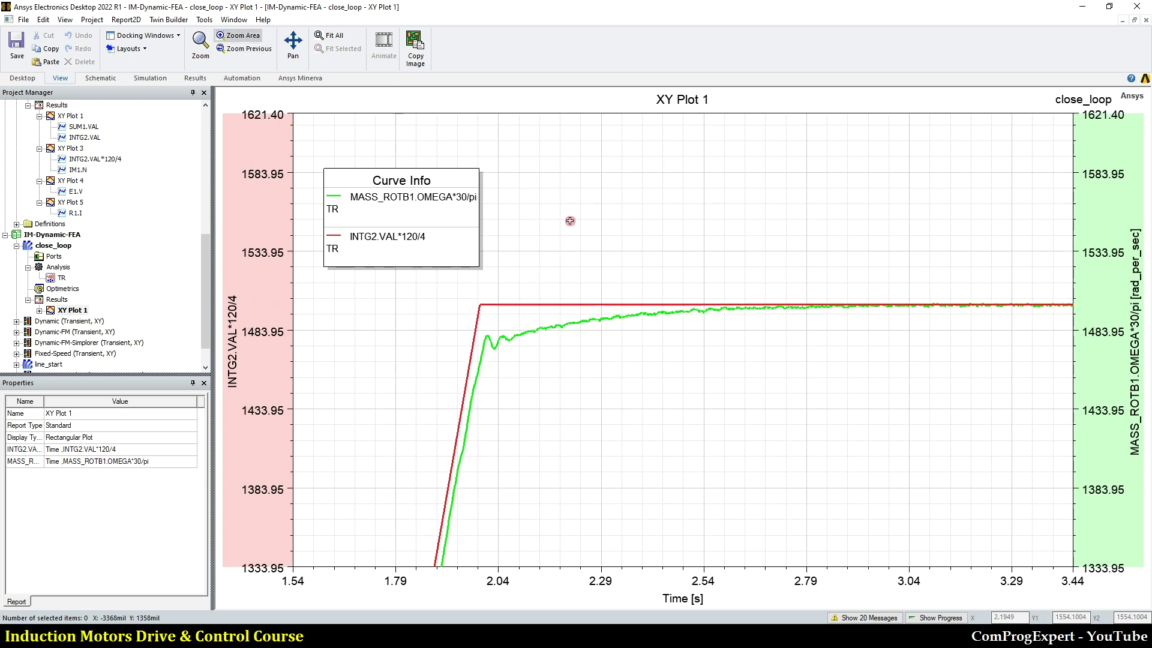
{"action": "left_click_drag", "start_coordinate": [587, 272], "coordinate": [434, 351]}
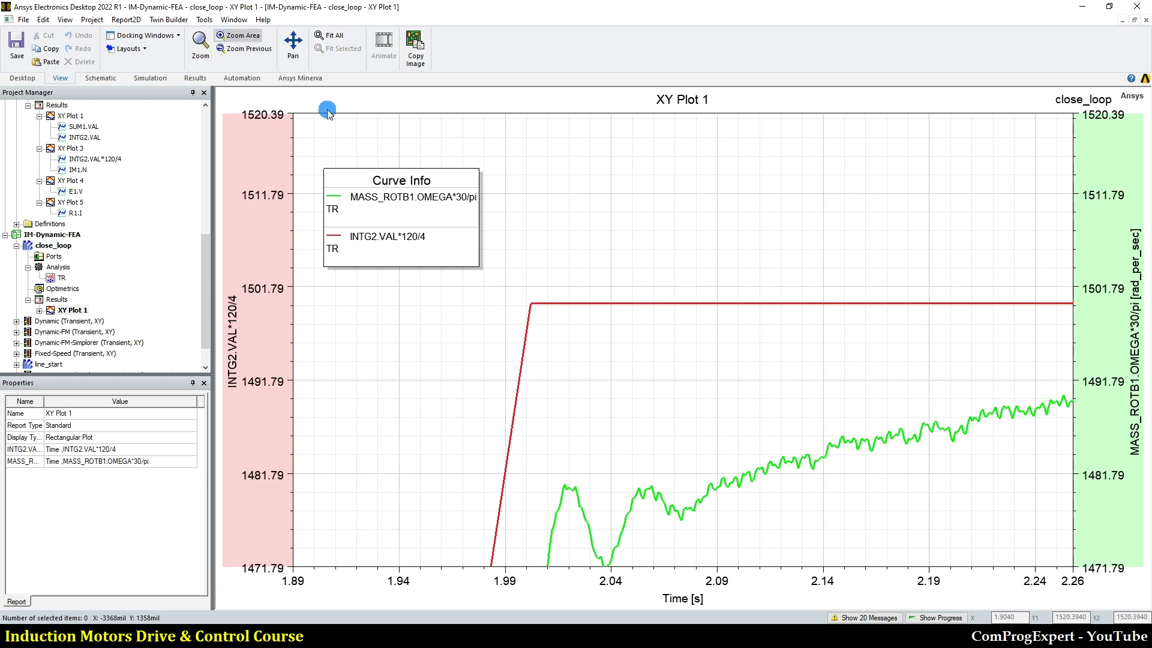
{"action": "left_click", "coordinate": [328, 38]}
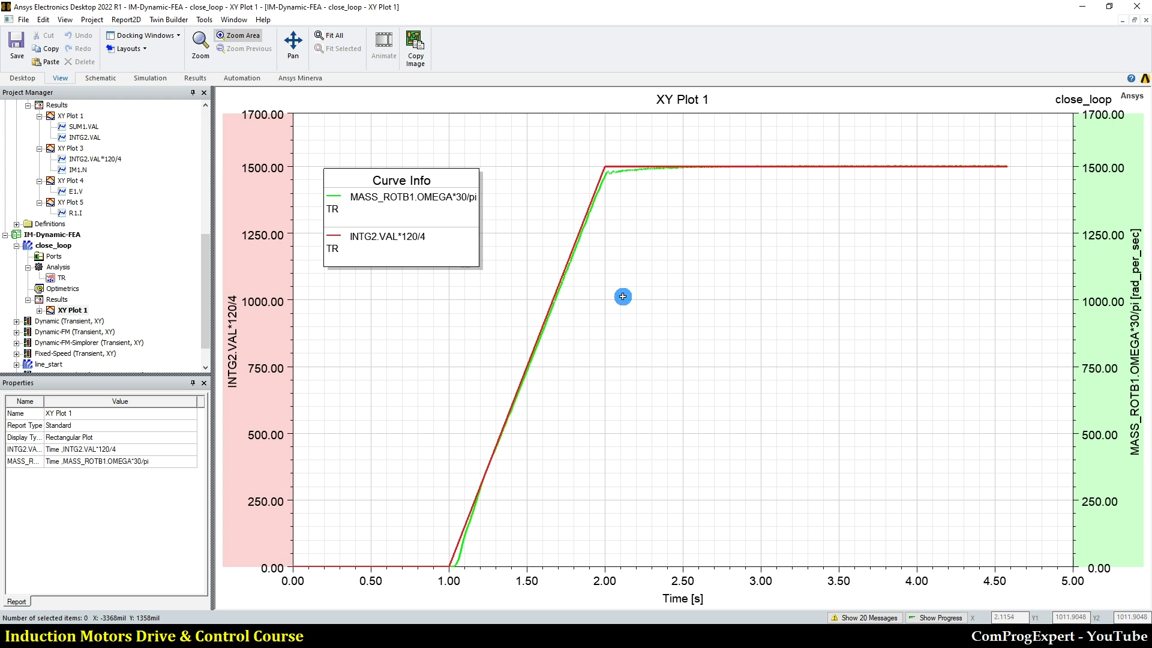
{"action": "left_click", "coordinate": [310, 282]}
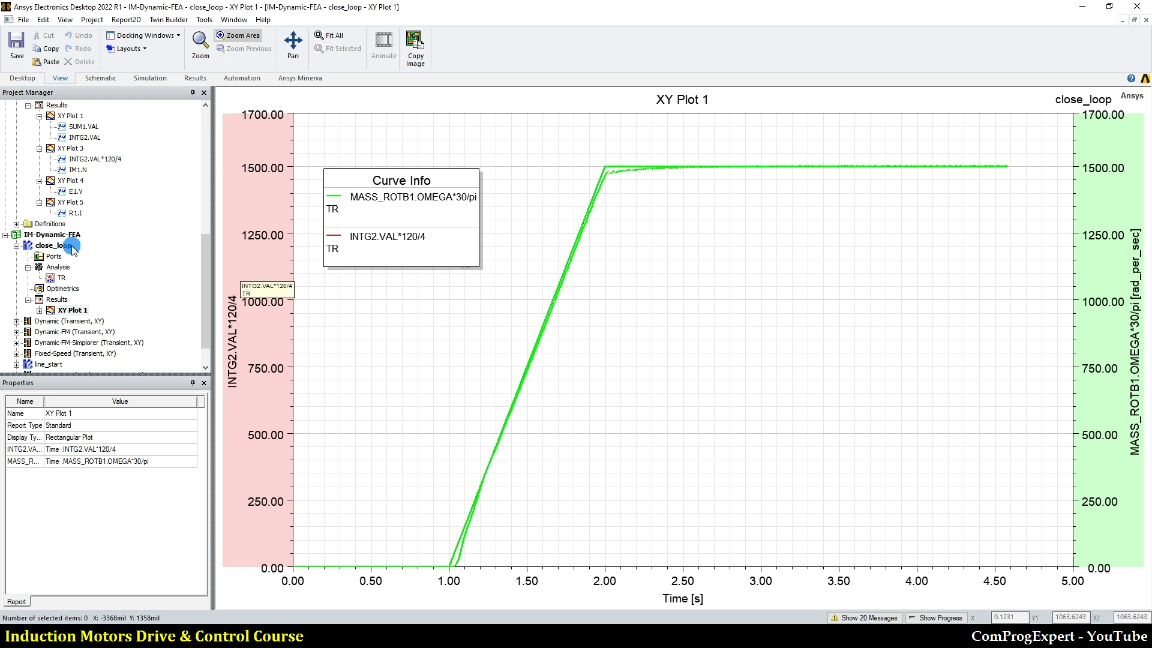
Reopen the IM-Dynamic-FEA close_loop schematic, and switch to the Simulink vf_control_open_loop model to examine its Asynchronous Machine block
{"action": "double_click", "coordinate": [66, 247]}
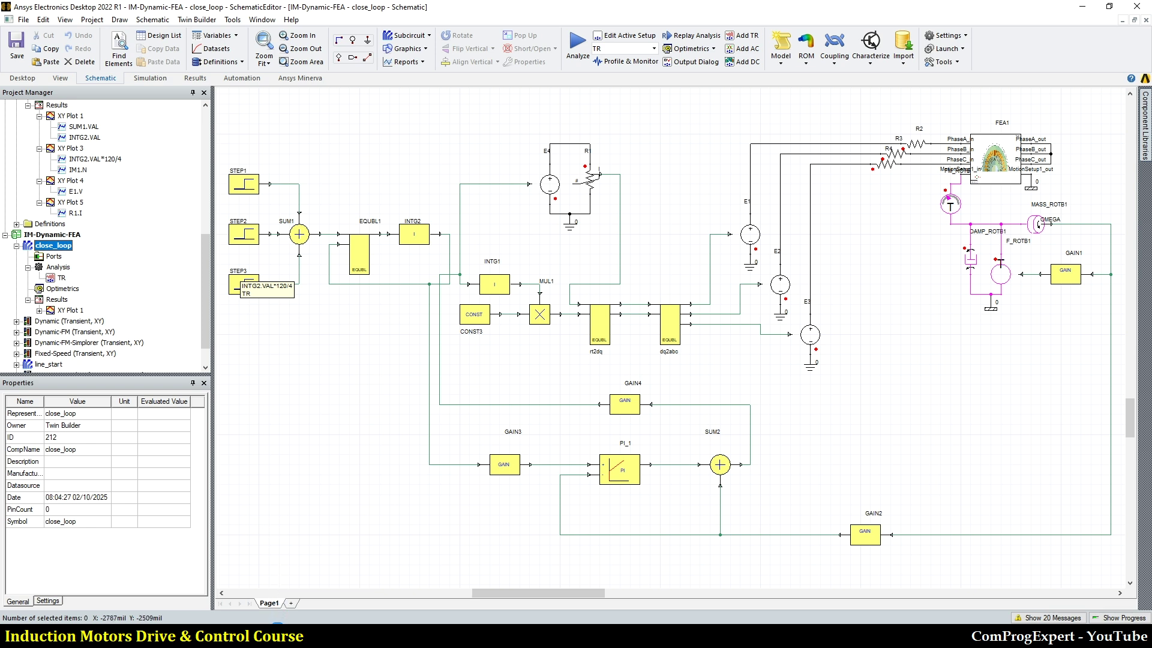
{"action": "left_click", "coordinate": [279, 637]}
{"action": "left_click", "coordinate": [230, 585]}
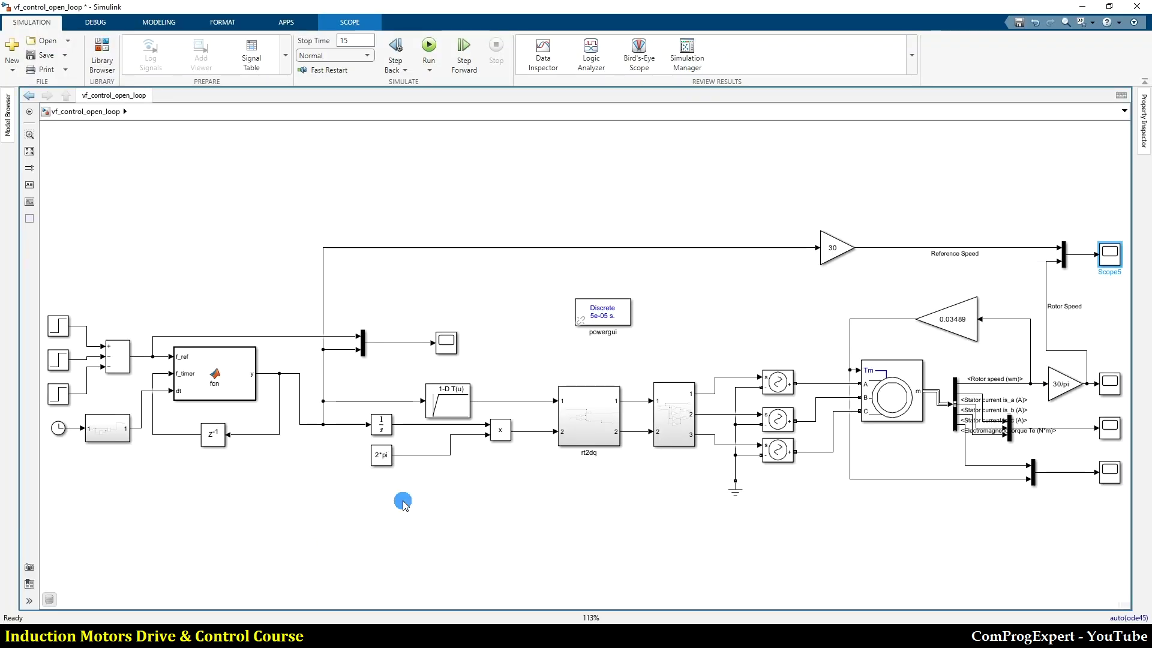
{"action": "scroll", "coordinate": [905, 430], "scroll_direction": "up", "scroll_amount": 2}
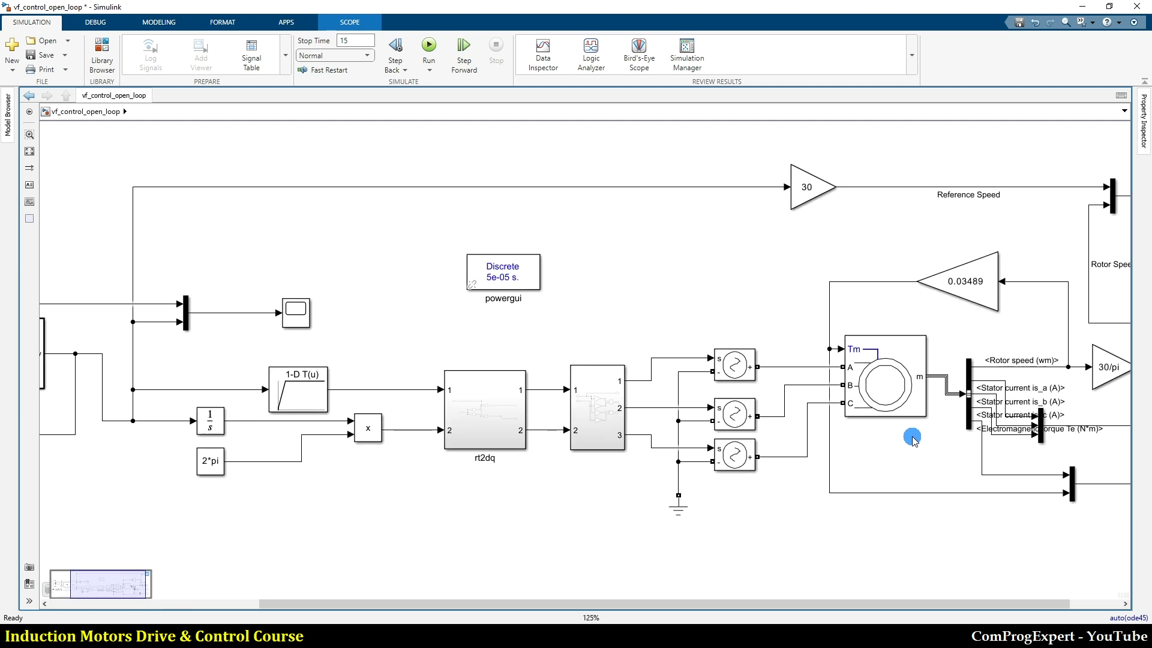
{"action": "left_click", "coordinate": [852, 401]}
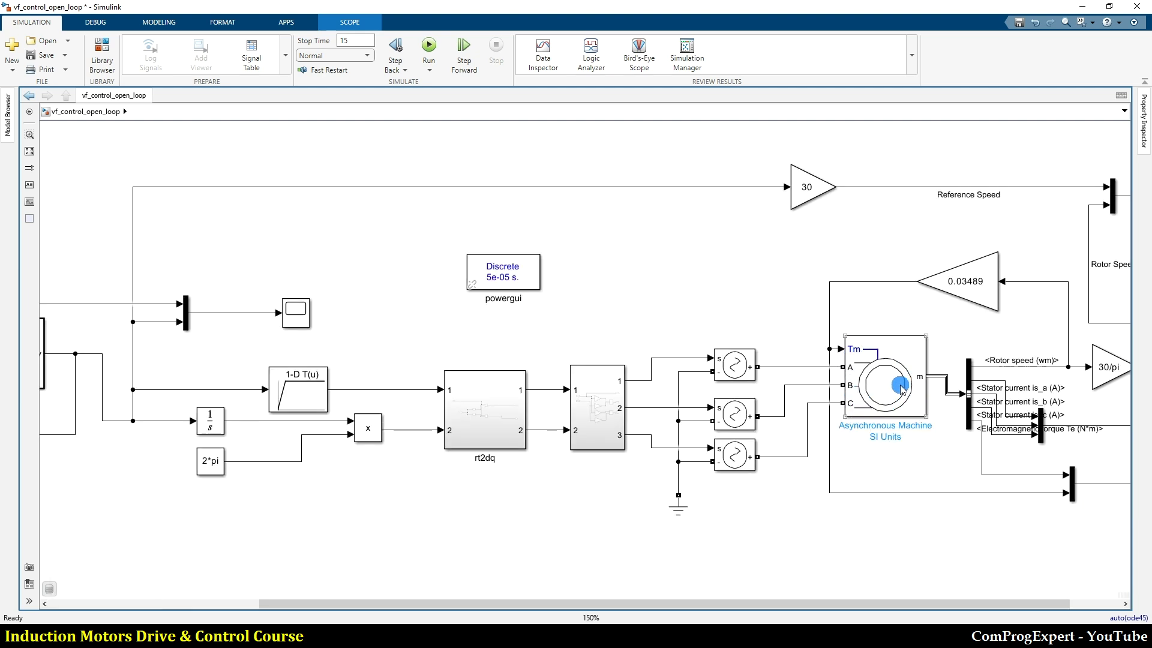
{"action": "scroll", "coordinate": [900, 387], "scroll_direction": "down", "scroll_amount": 1}
{"action": "scroll", "coordinate": [900, 388], "scroll_direction": "down", "scroll_amount": 2}
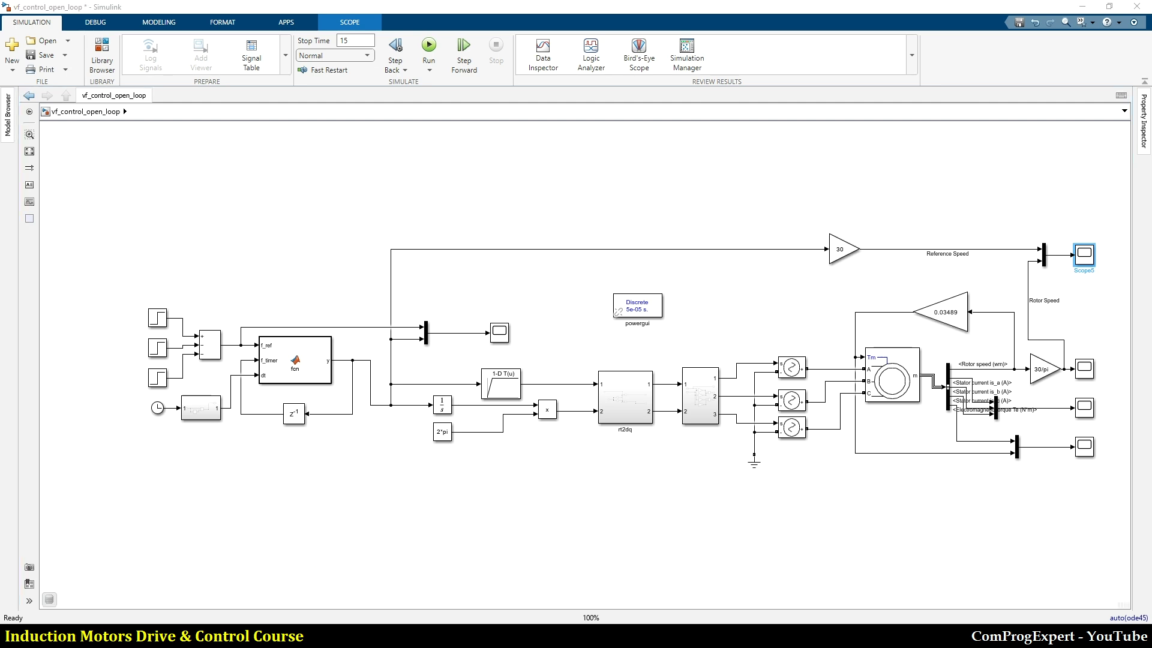
Return to Ansys Electronics Desktop and look through the designs of the IM-Dynamic-FEA project
{"action": "left_click", "coordinate": [309, 635]}
{"action": "scroll", "coordinate": [114, 288], "scroll_direction": "down", "scroll_amount": 1}
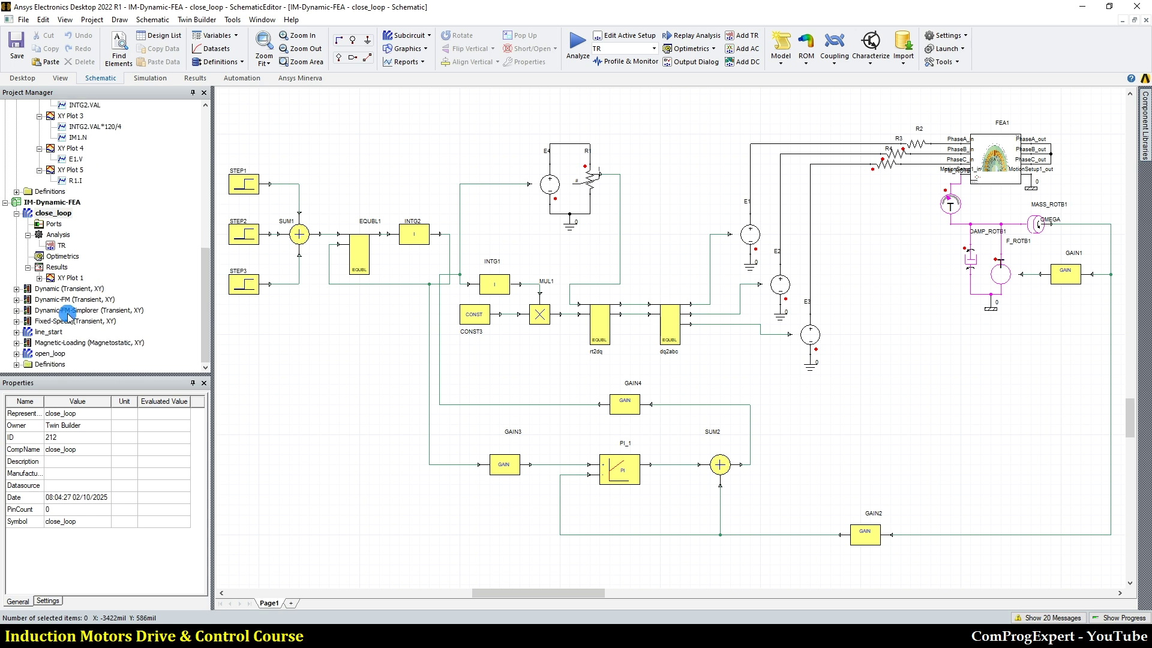